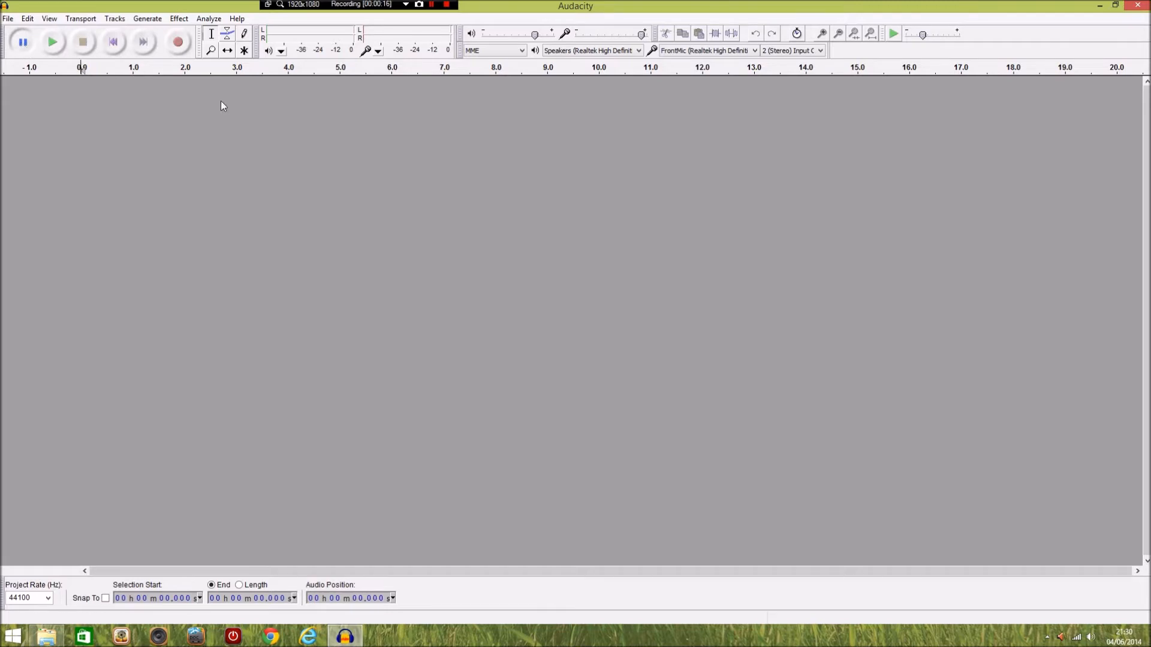
pyautogui.click(174, 19)
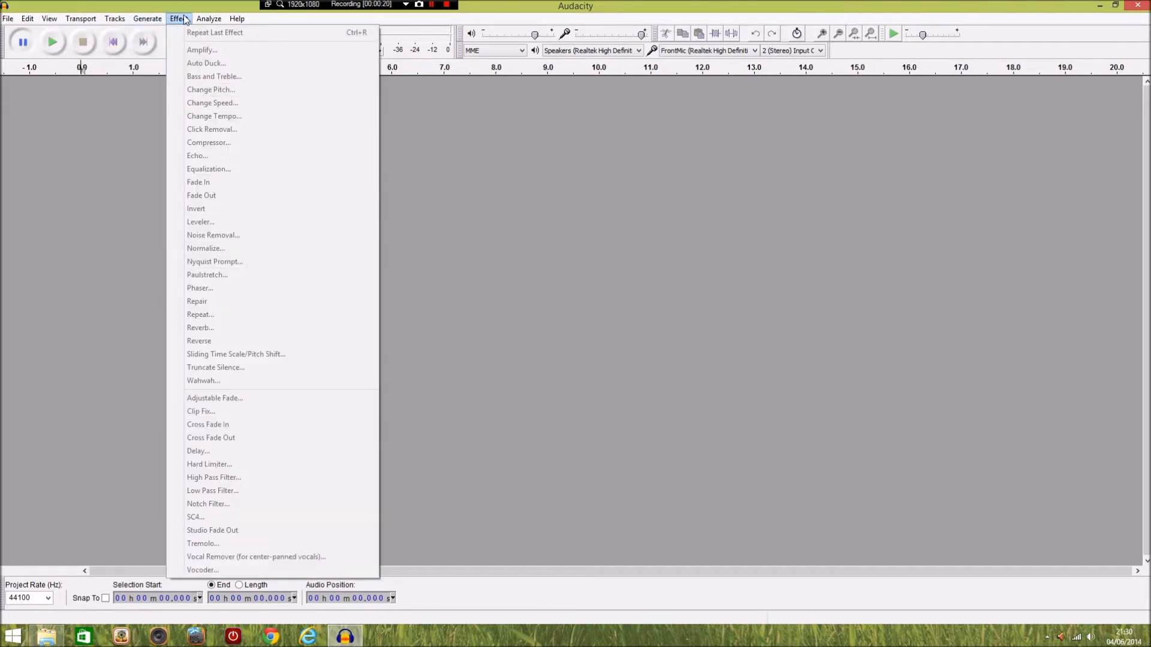
pyautogui.click(184, 20)
pyautogui.click(8, 19)
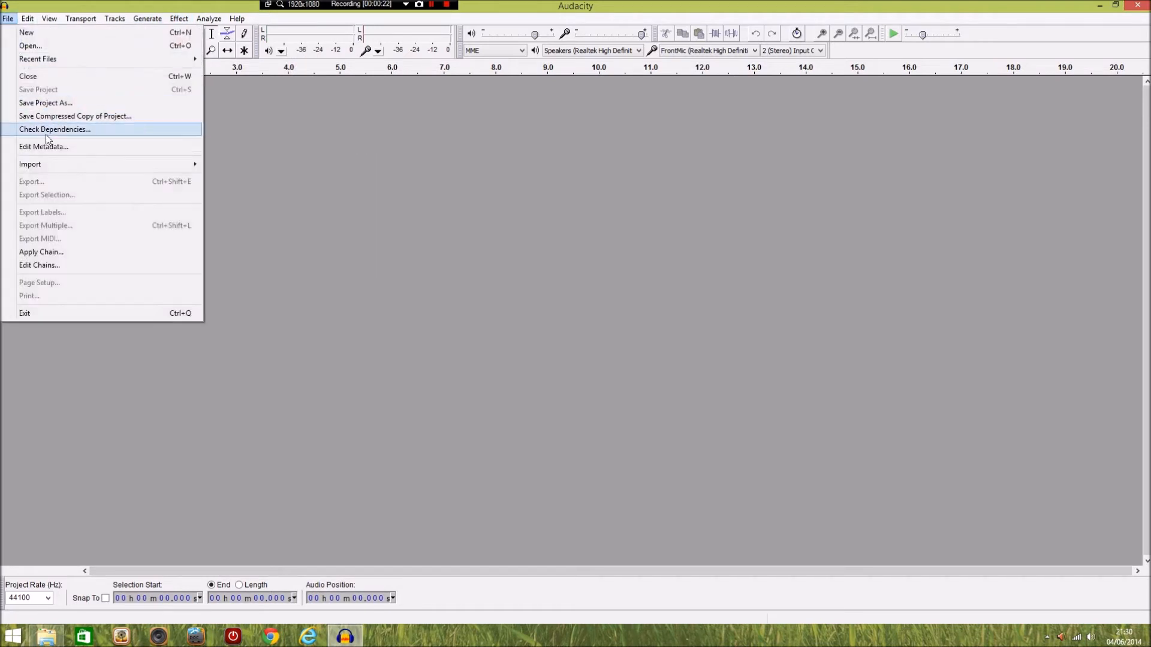
pyautogui.moveTo(153, 164)
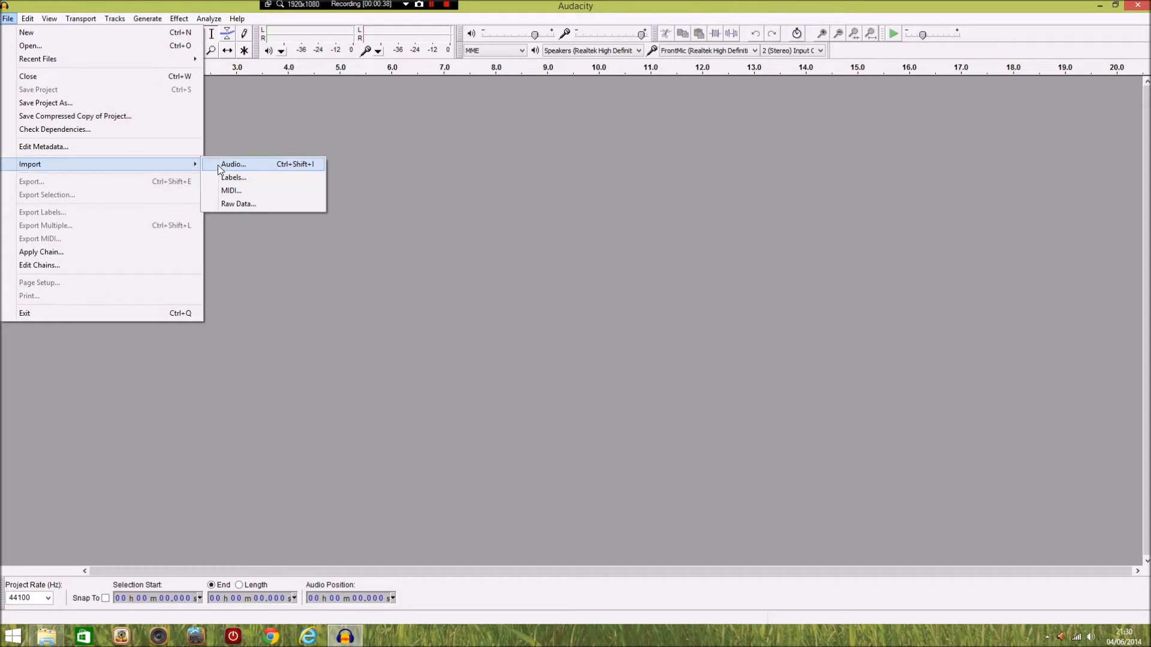
pyautogui.click(396, 221)
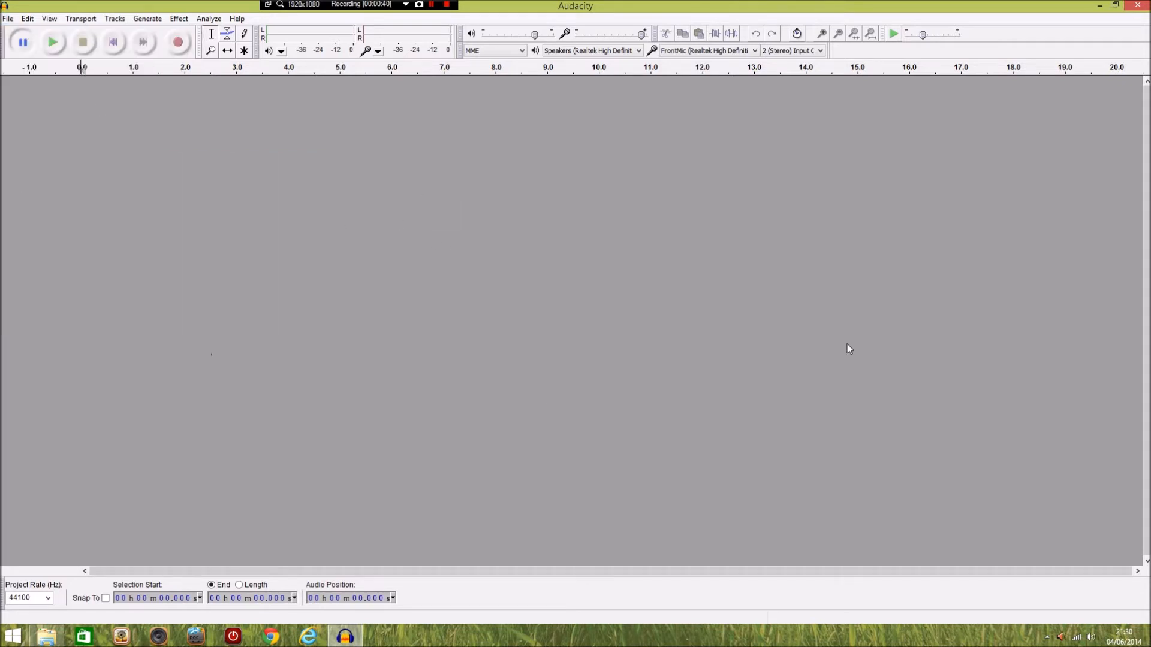
# Import the audio file "John Newman - Love Me Again (Kove Remix)" from the Music folder.
pyautogui.click(7, 18)
pyautogui.moveTo(40, 167)
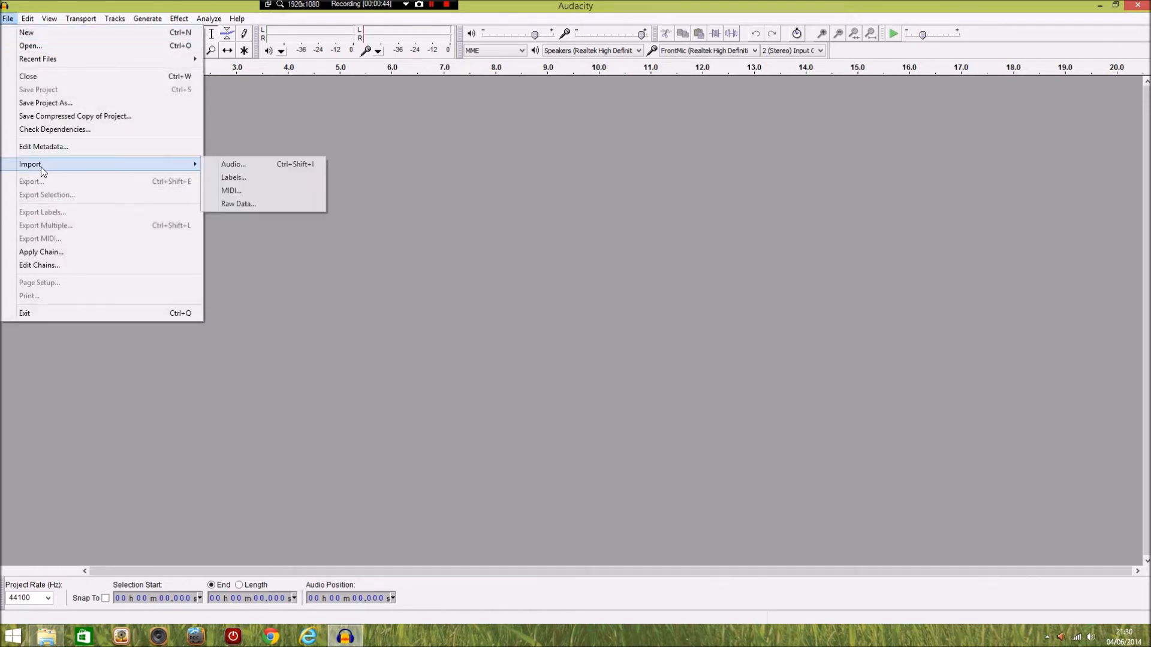
pyautogui.click(232, 164)
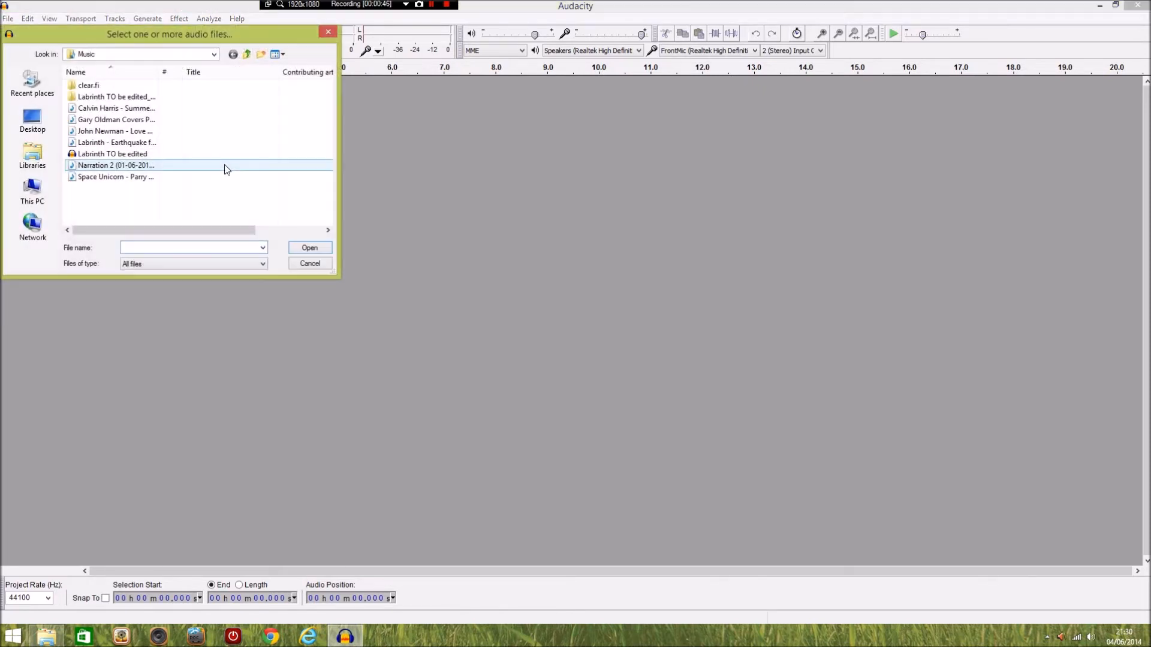
pyautogui.doubleClick(114, 131)
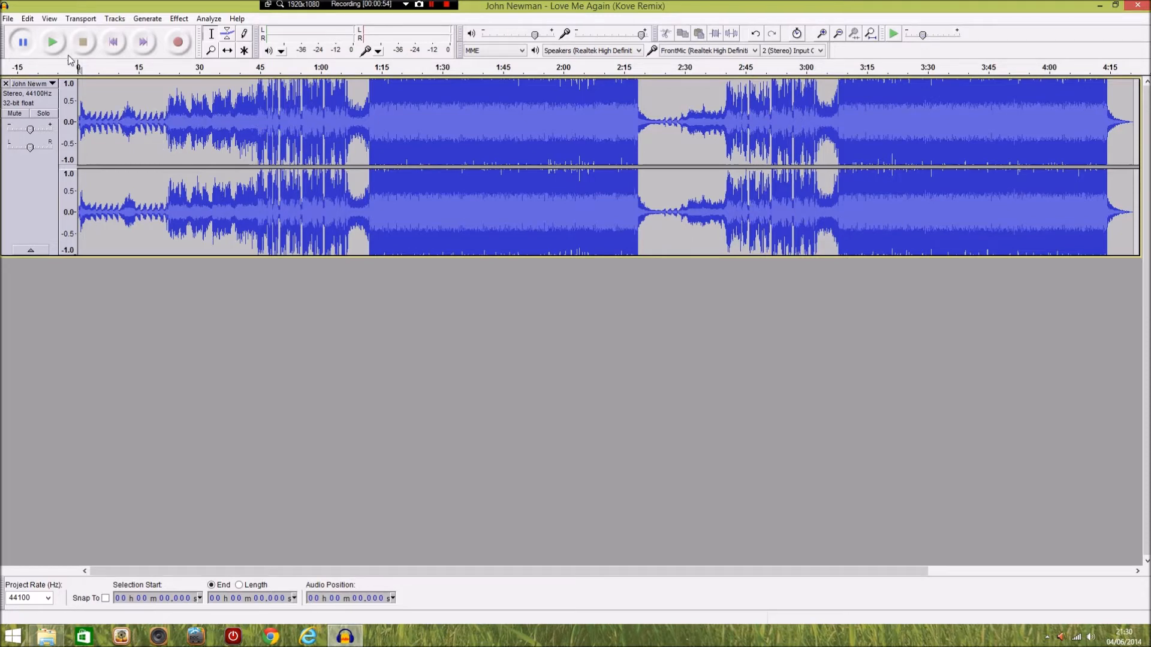
# Place the cursor at about 21.4 s in the track, play the song from there and pause it.
pyautogui.moveTo(103, 121); pyautogui.dragTo(130, 146)
pyautogui.click(181, 145)
pyautogui.click(174, 127)
pyautogui.click(139, 136)
pyautogui.click(161, 125)
pyautogui.click(164, 119)
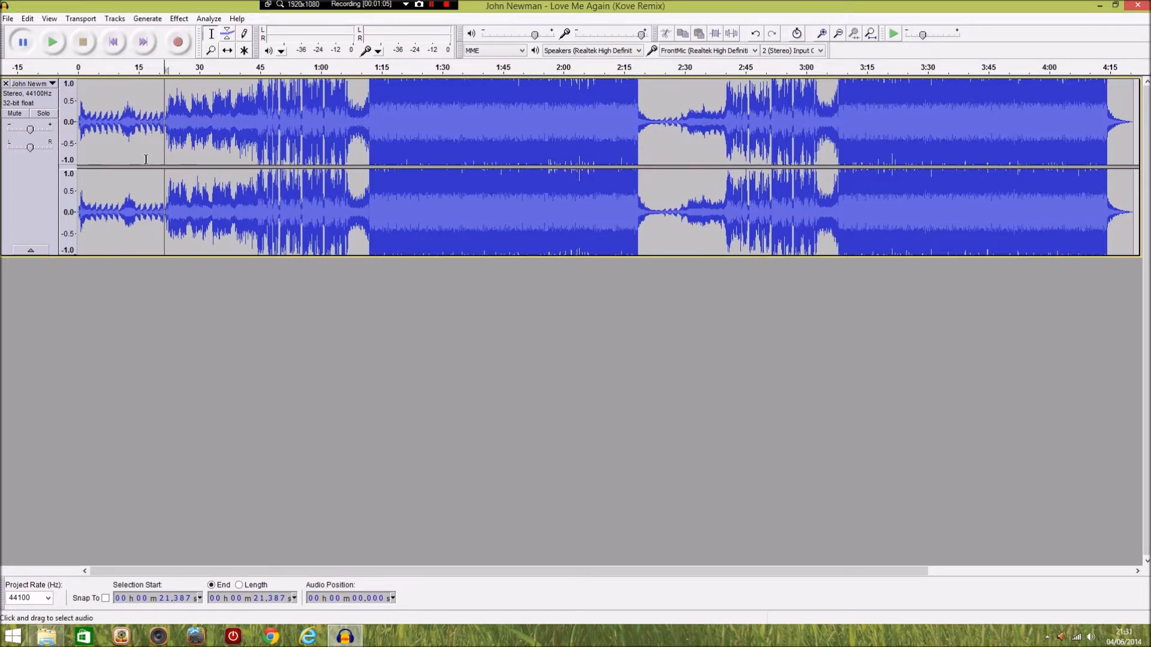
pyautogui.click(52, 45)
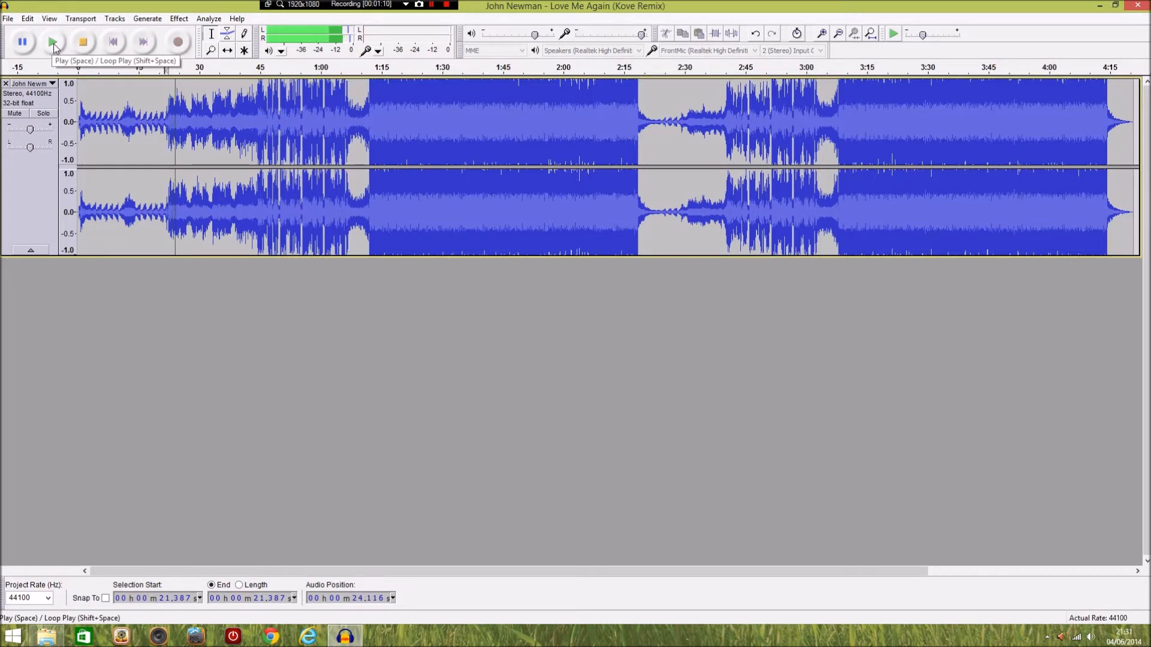
pyautogui.click(23, 42)
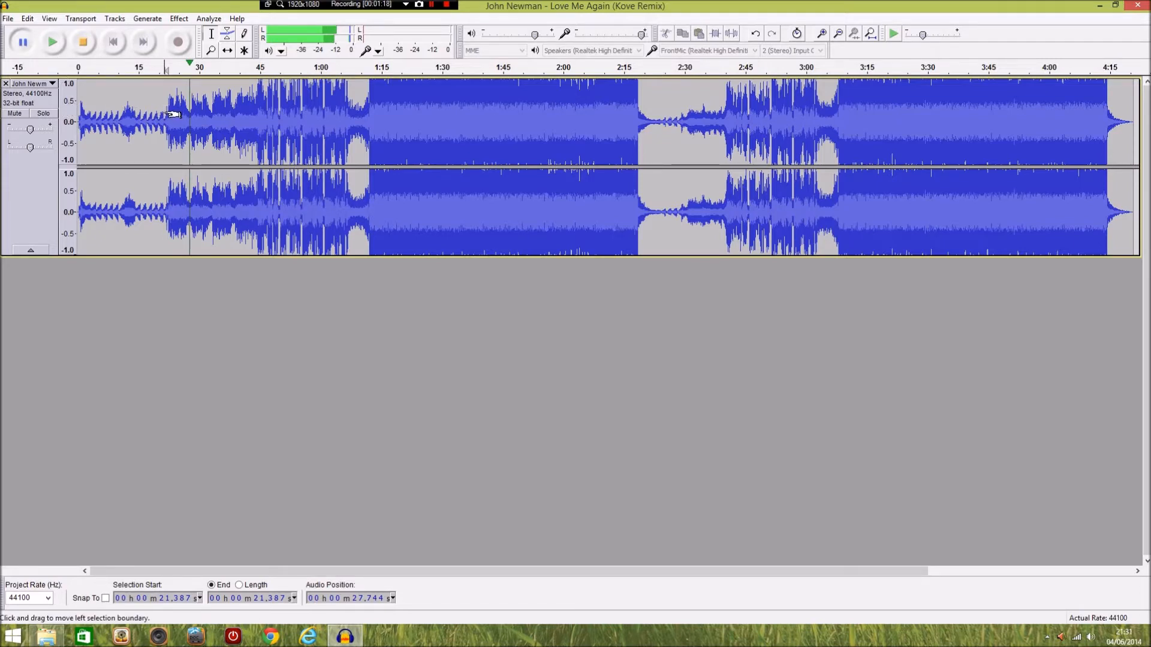
# Select the section from about 21.4 s to 33.3 s and split it into a new track.
pyautogui.moveTo(175, 115); pyautogui.dragTo(221, 118)
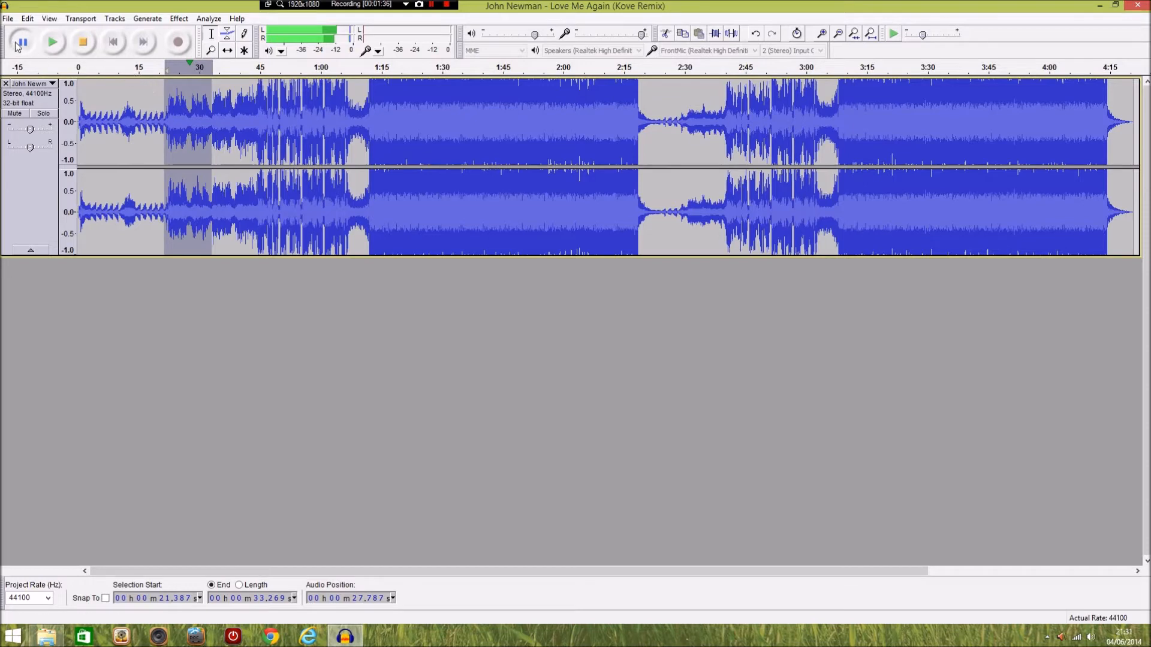
pyautogui.click(83, 42)
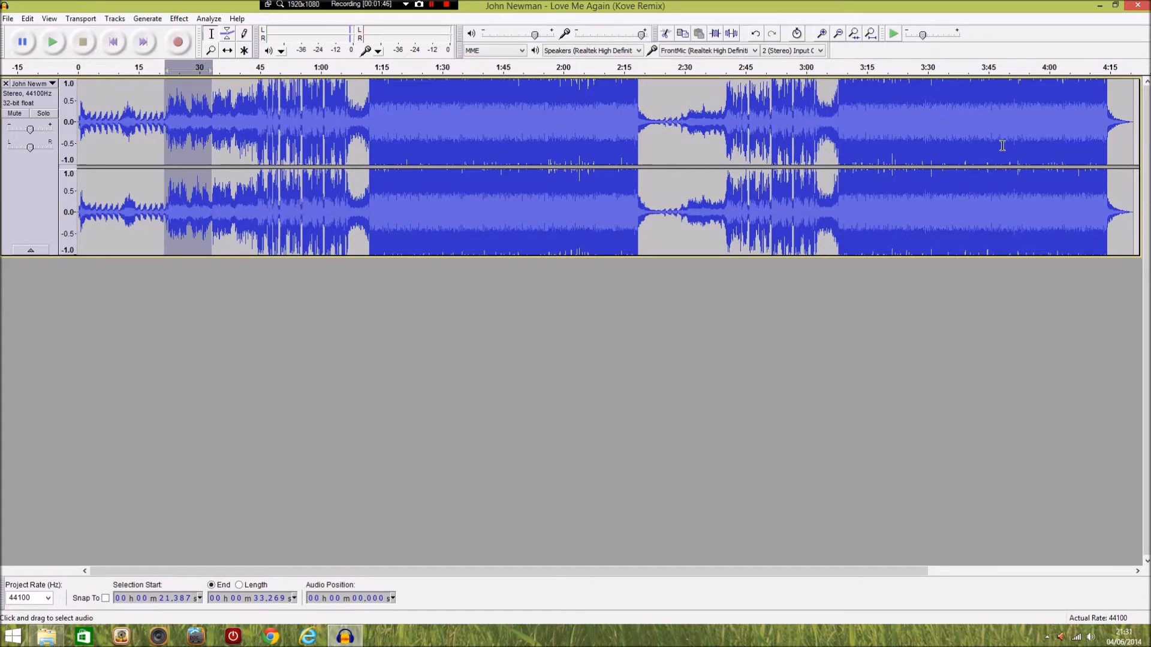
pyautogui.click(28, 19)
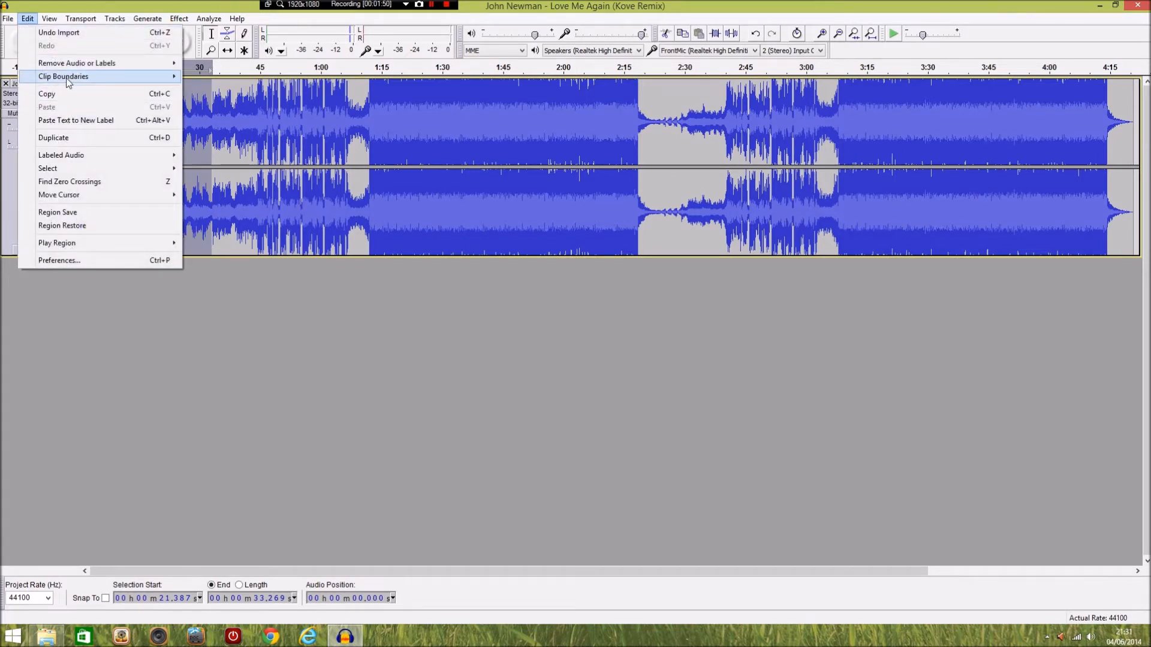
pyautogui.moveTo(68, 82)
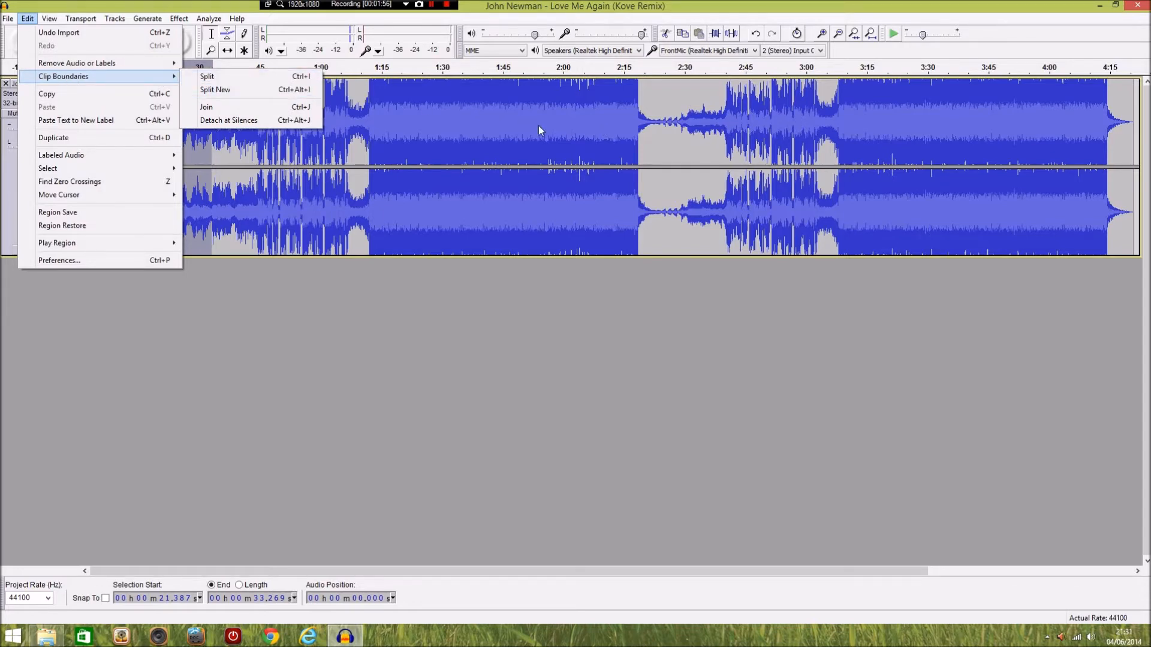
pyautogui.click(218, 90)
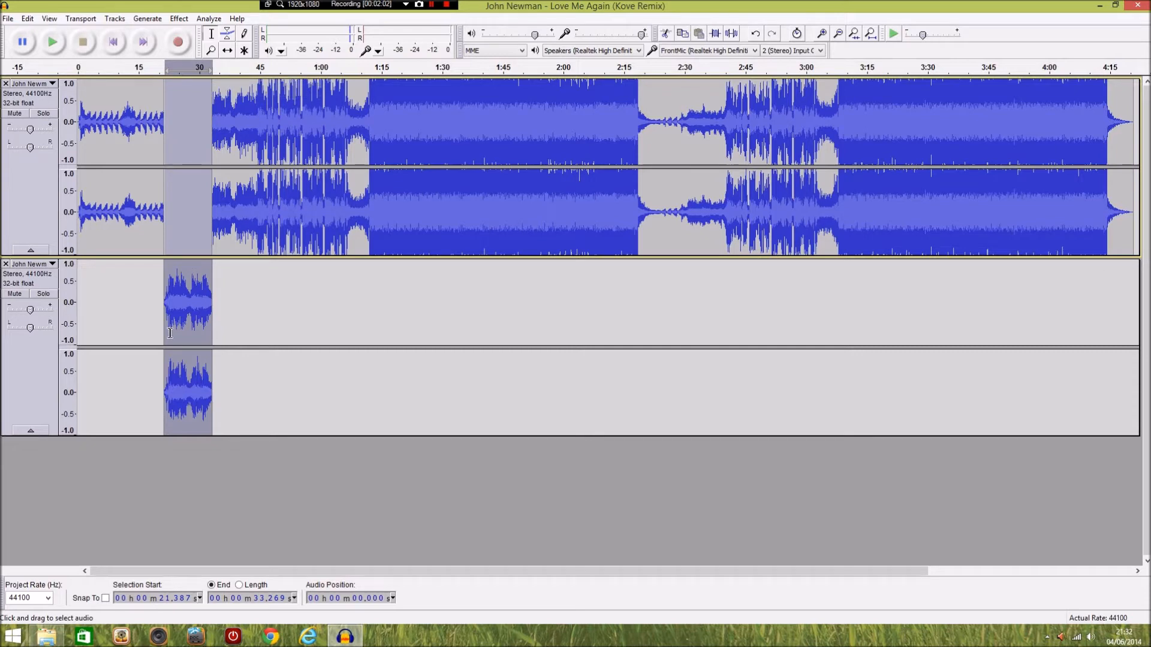
# Delete the original song track, keeping only the new track with the split section.
pyautogui.moveTo(167, 327); pyautogui.dragTo(211, 327)
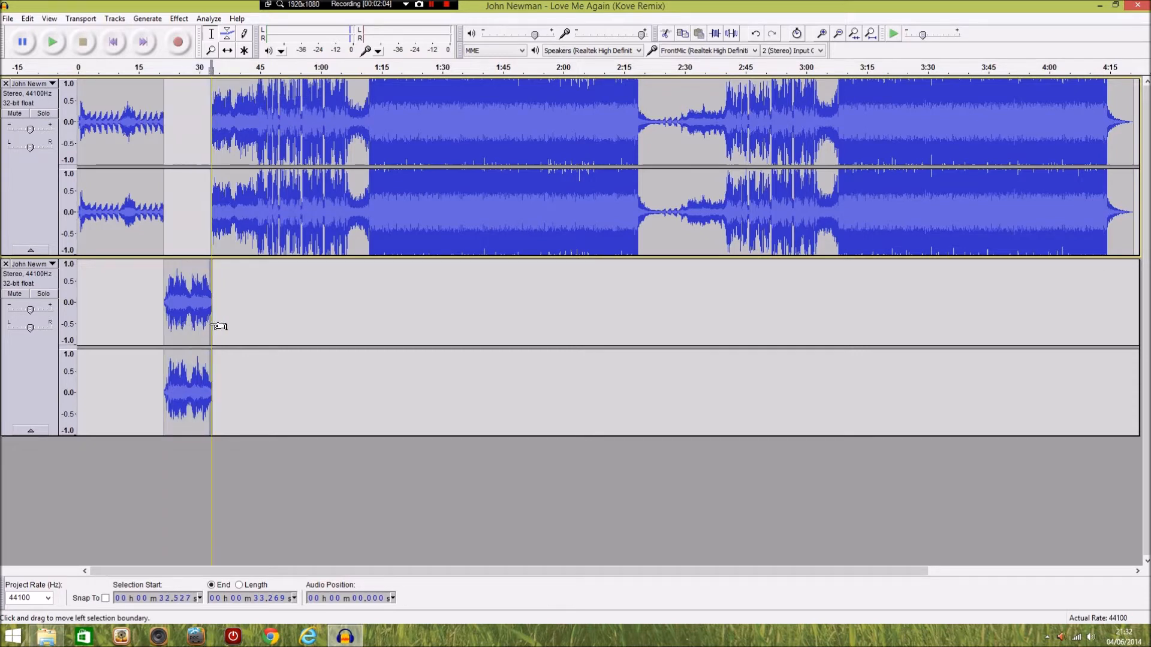
pyautogui.click(141, 305)
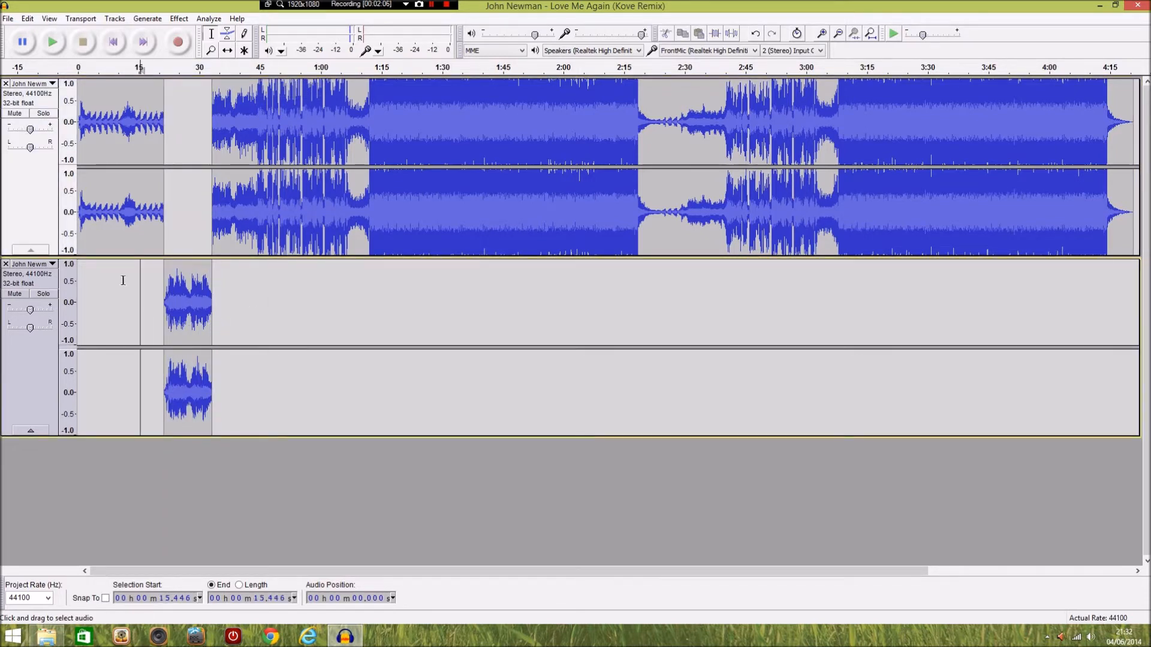
pyautogui.click(6, 84)
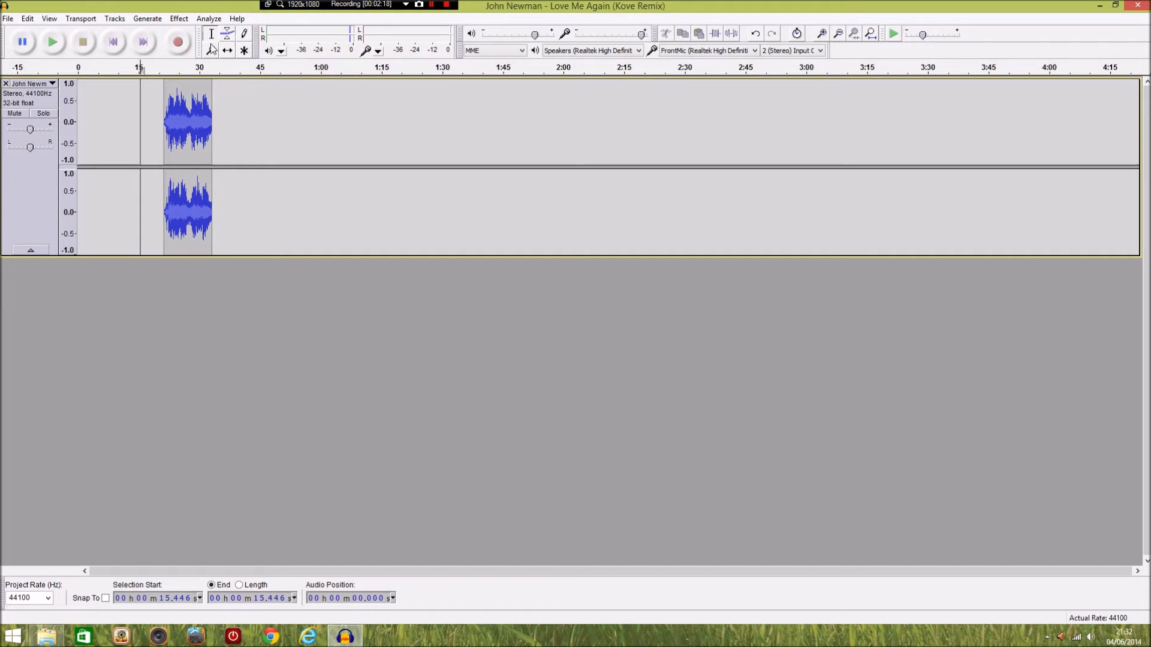
# Shift the clip to the start of the timeline and play it from 0 s.
pyautogui.click(227, 50)
pyautogui.moveTo(189, 138); pyautogui.dragTo(108, 140)
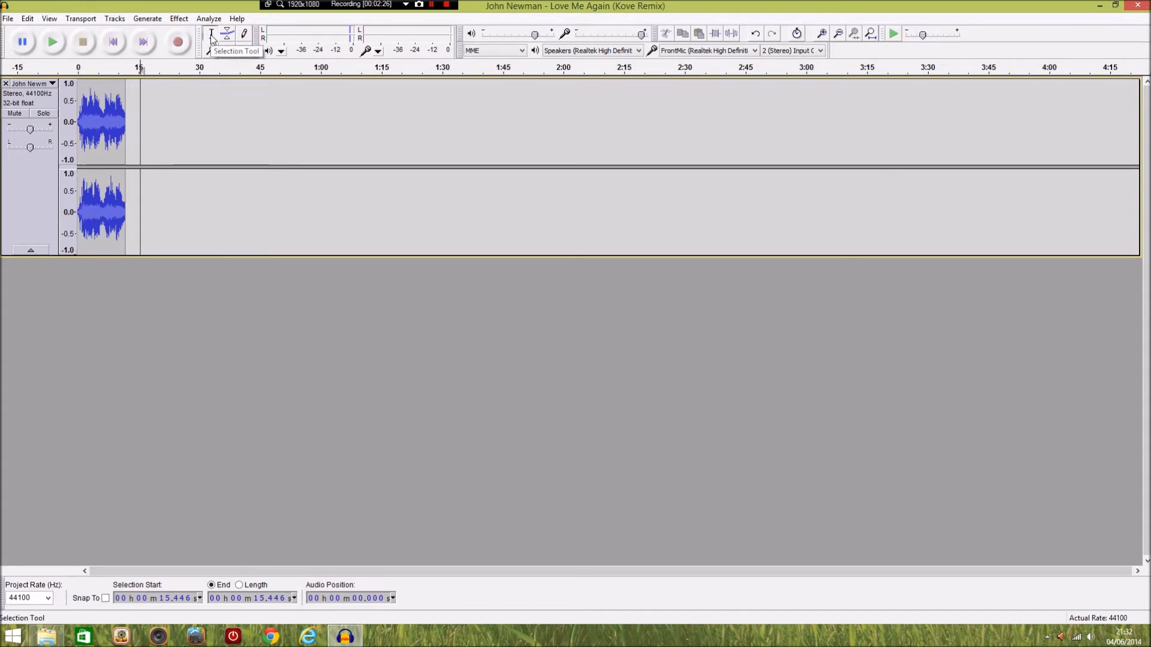
pyautogui.click(78, 99)
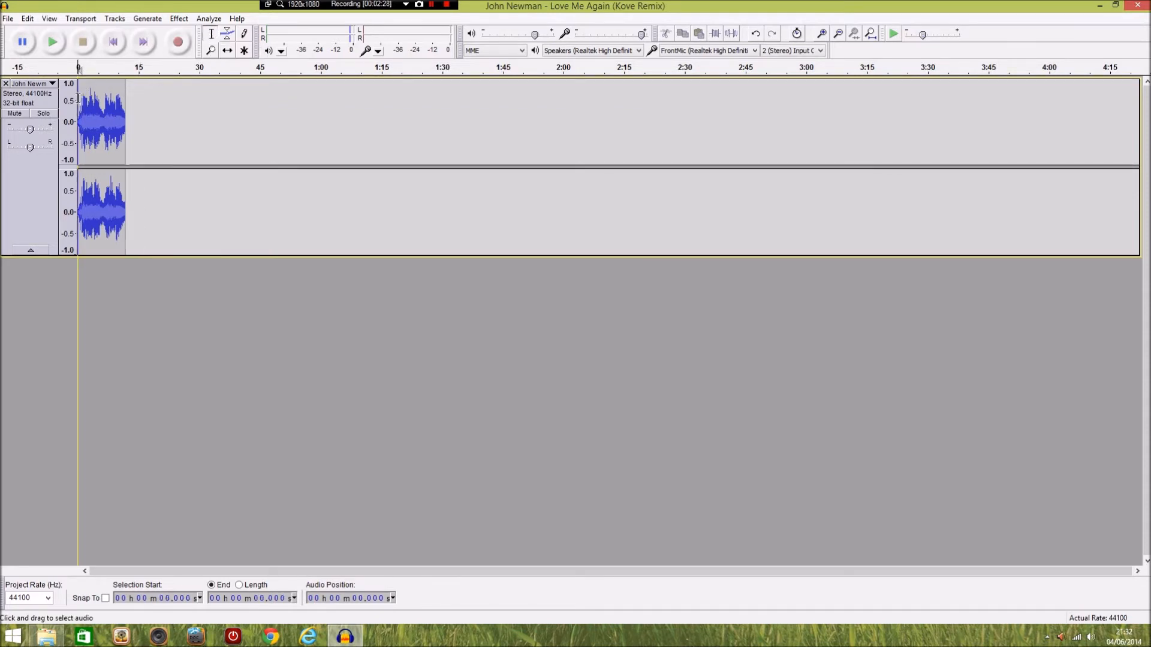
pyautogui.click(53, 43)
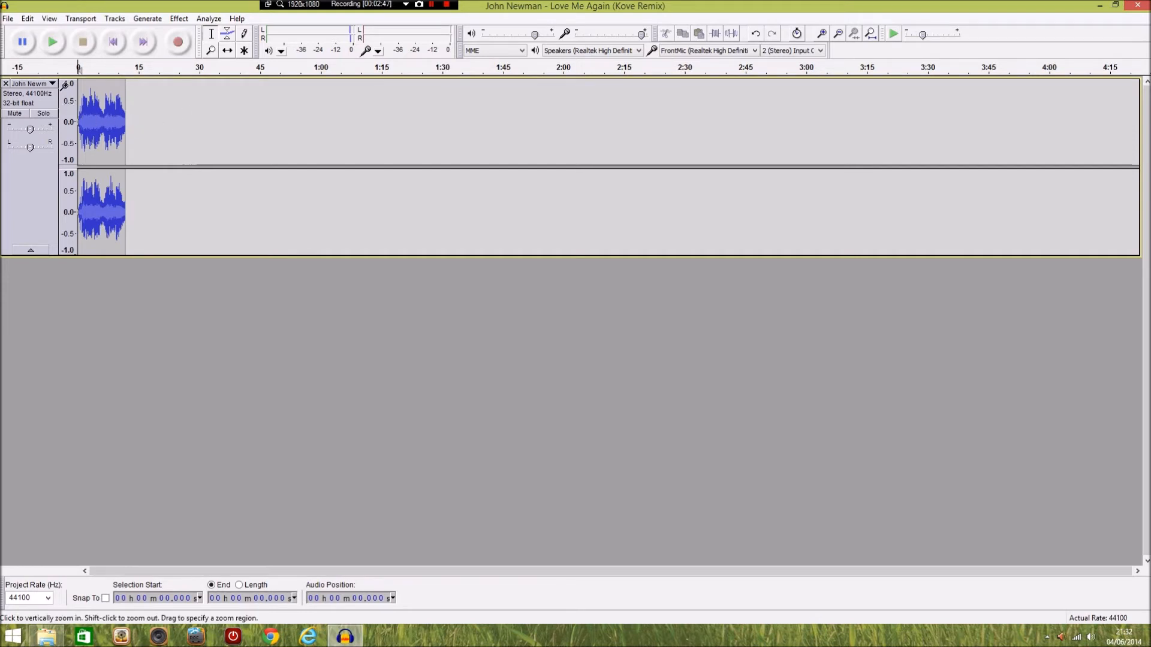
# Apply Fade Out to the end of the clip, from about 9.1 s to 11.9 s.
pyautogui.click(211, 50)
pyautogui.click(111, 127)
pyautogui.click(110, 128)
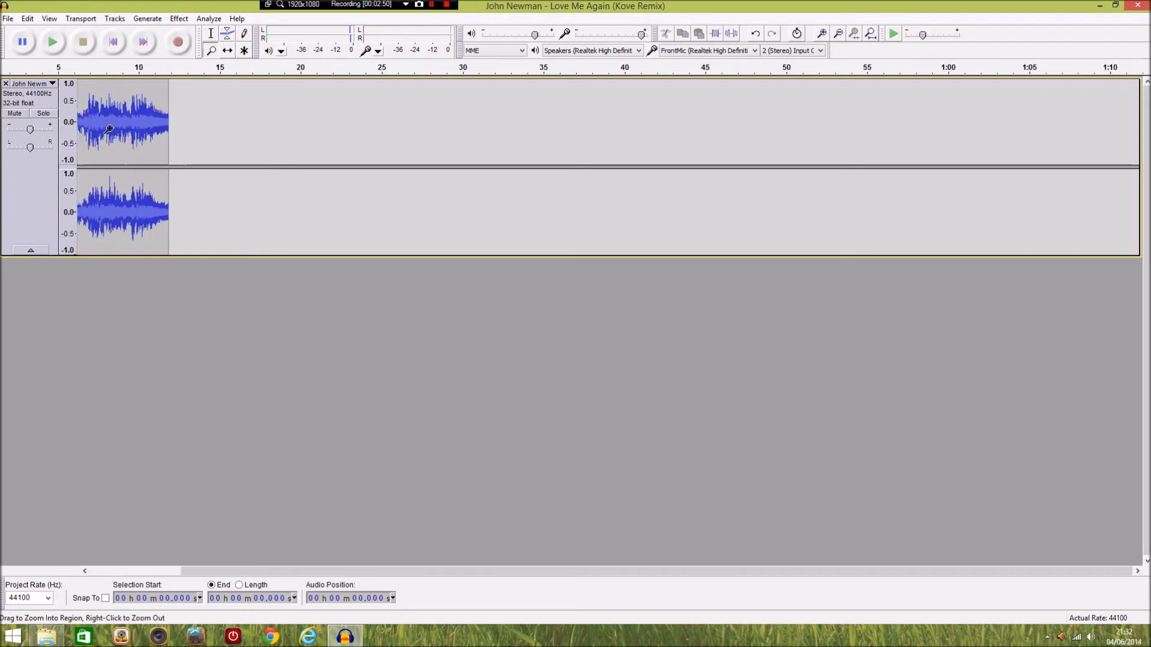
pyautogui.click(104, 134)
pyautogui.click(104, 133)
pyautogui.click(105, 133)
pyautogui.moveTo(601, 572); pyautogui.dragTo(405, 573)
pyautogui.rightClick(442, 180)
pyautogui.rightClick(341, 169)
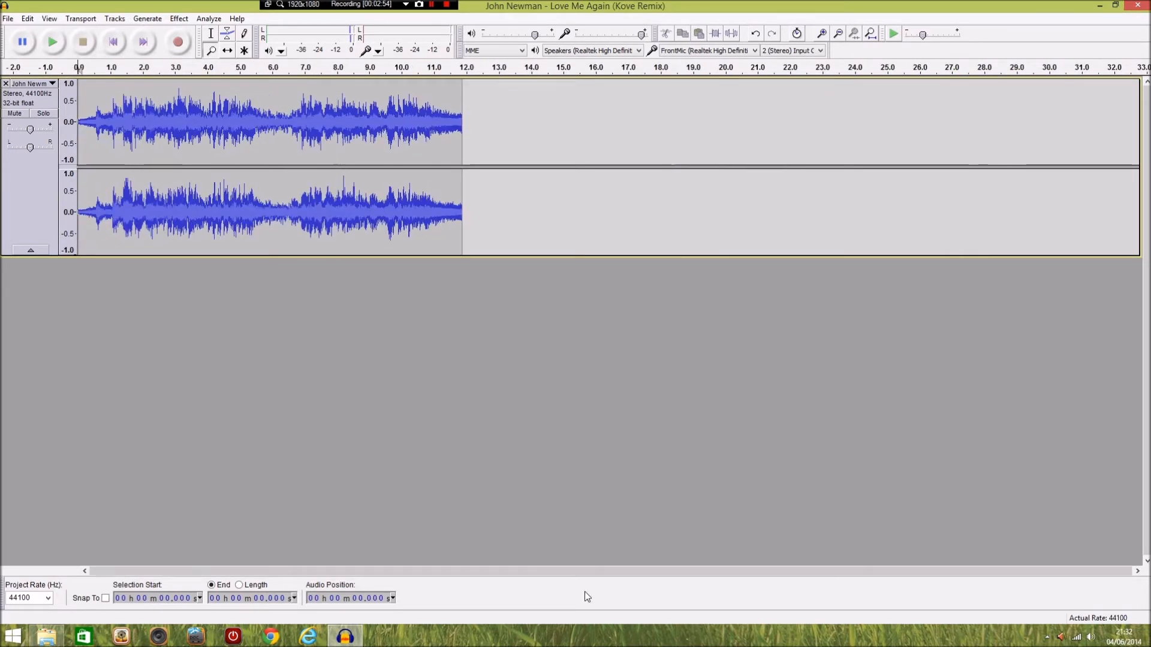
pyautogui.click(222, 158)
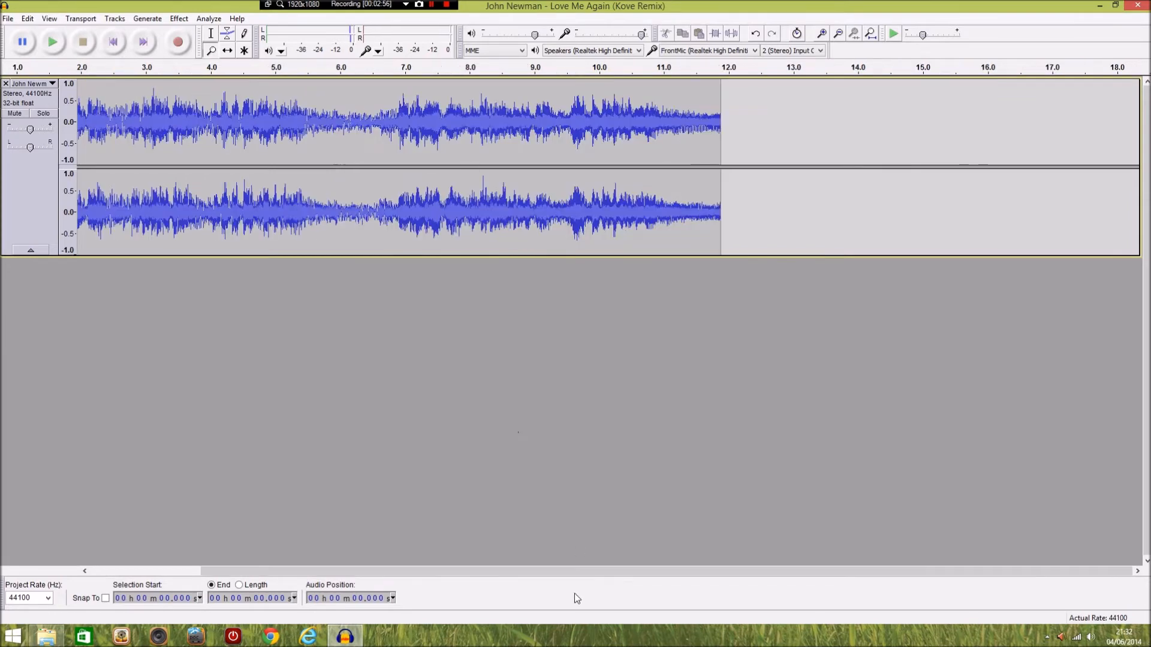
pyautogui.moveTo(549, 571); pyautogui.dragTo(360, 534)
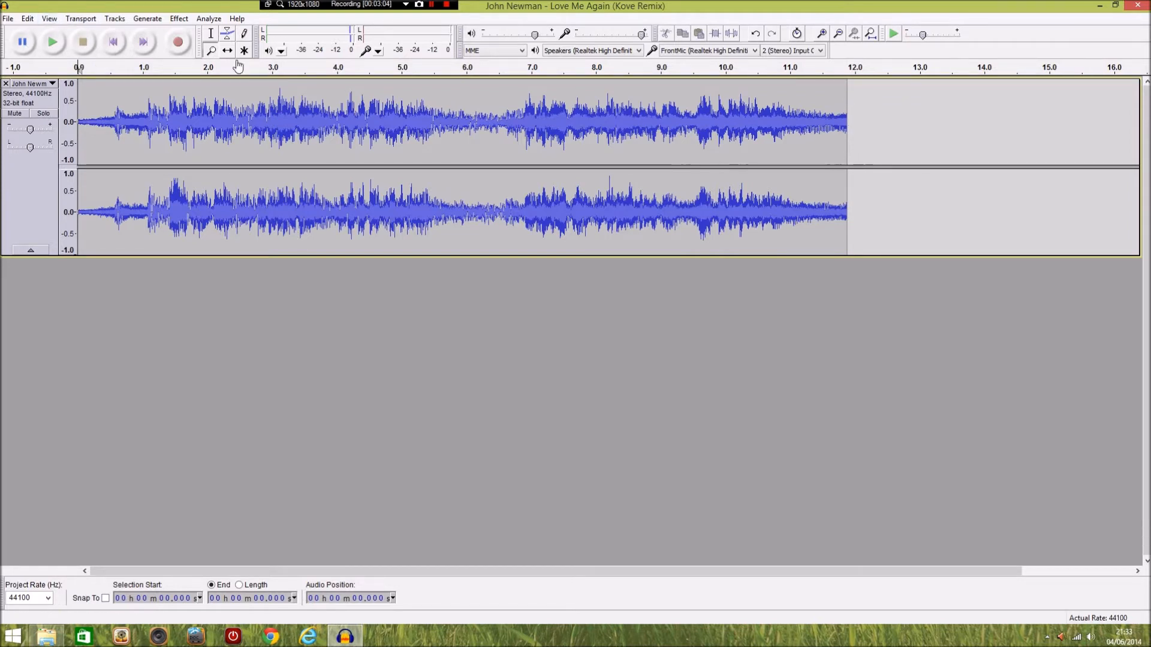
pyautogui.click(212, 34)
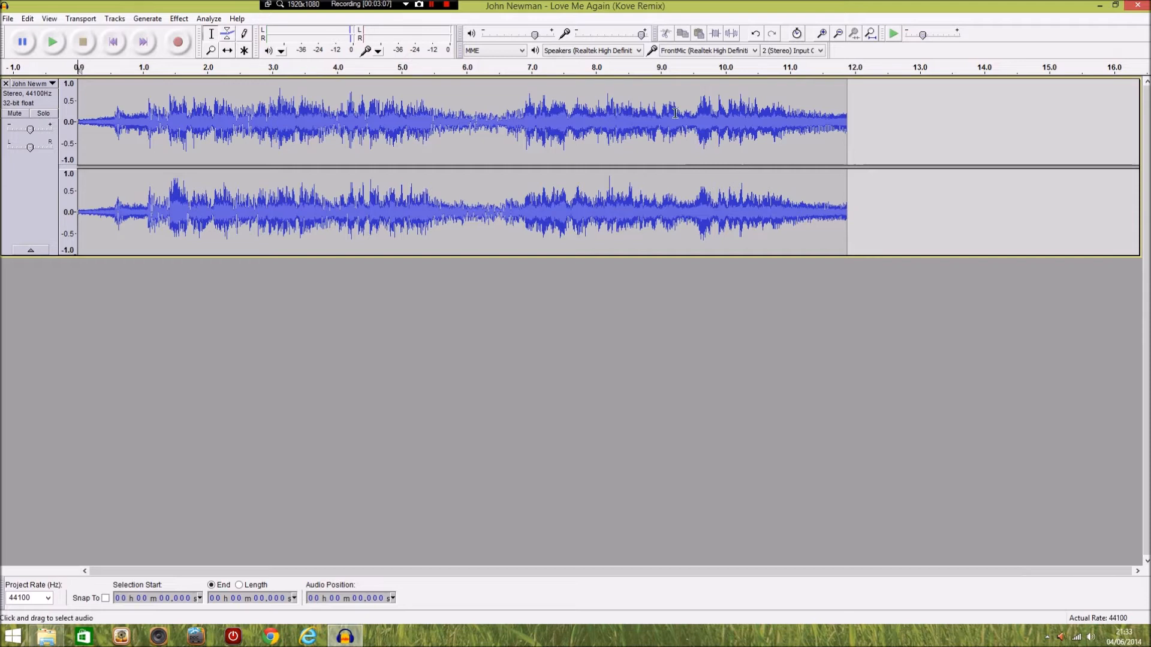
pyautogui.moveTo(847, 132); pyautogui.dragTo(668, 144)
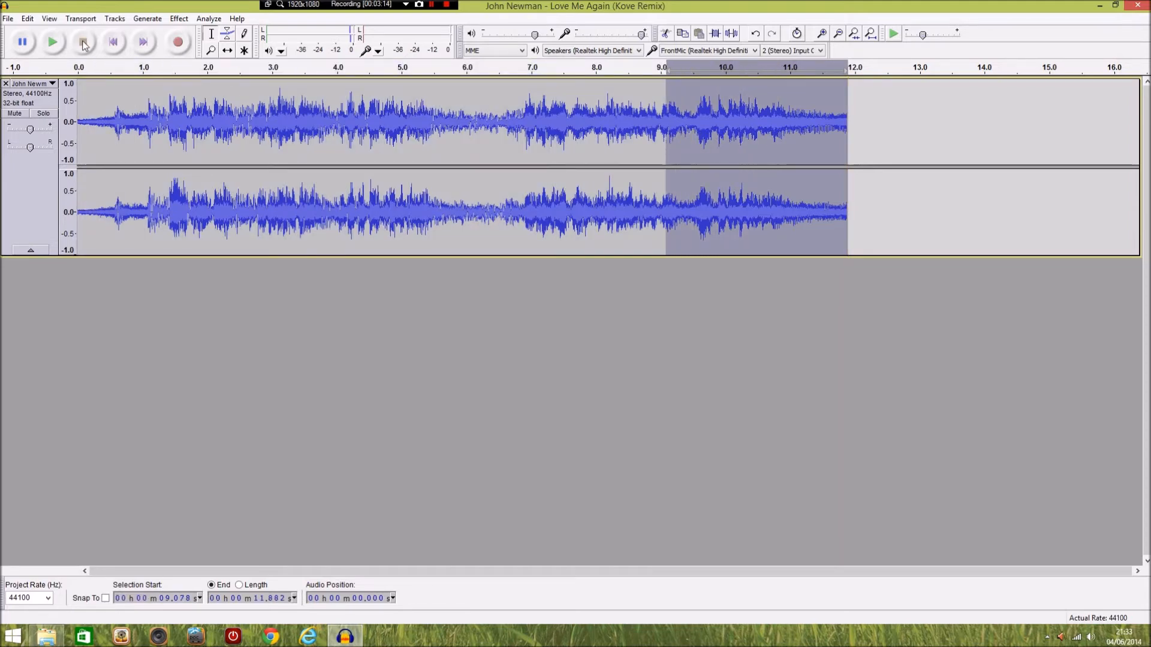
pyautogui.click(179, 19)
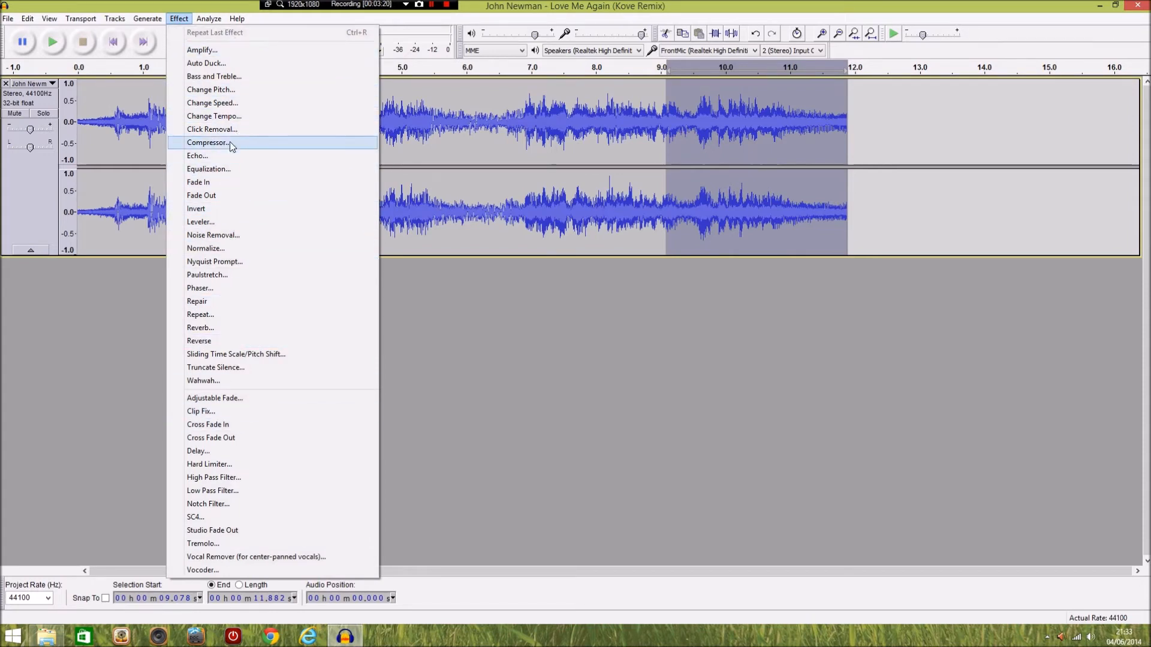
pyautogui.click(222, 197)
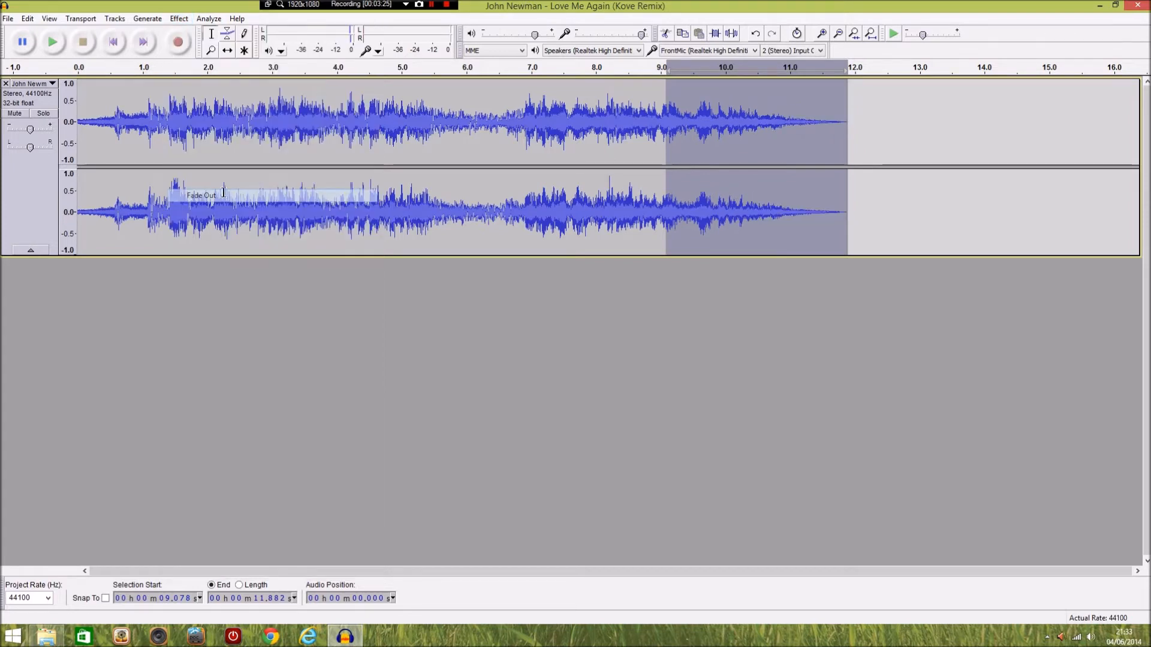
# Play the clip from about 7.0 s to check how its ending fades out.
pyautogui.click(651, 119)
pyautogui.click(533, 120)
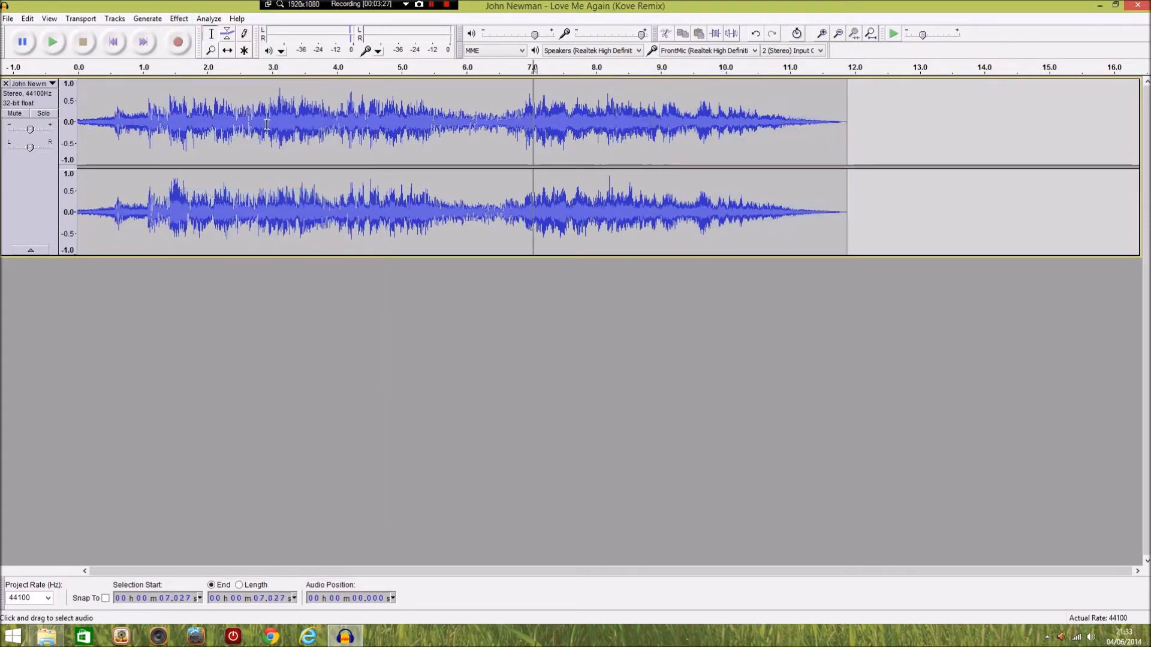
pyautogui.click(53, 41)
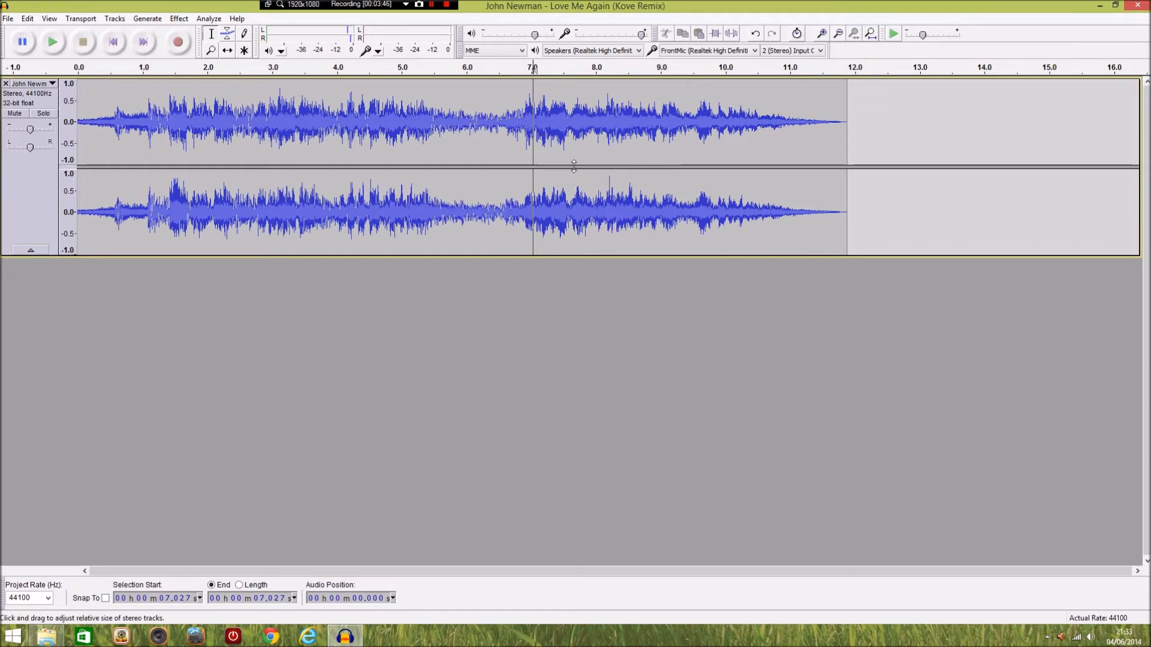
# Apply Fade In to the beginning of the clip, from 0 s to about 3.9 s, and clear the selection.
pyautogui.moveTo(77, 110); pyautogui.dragTo(330, 120)
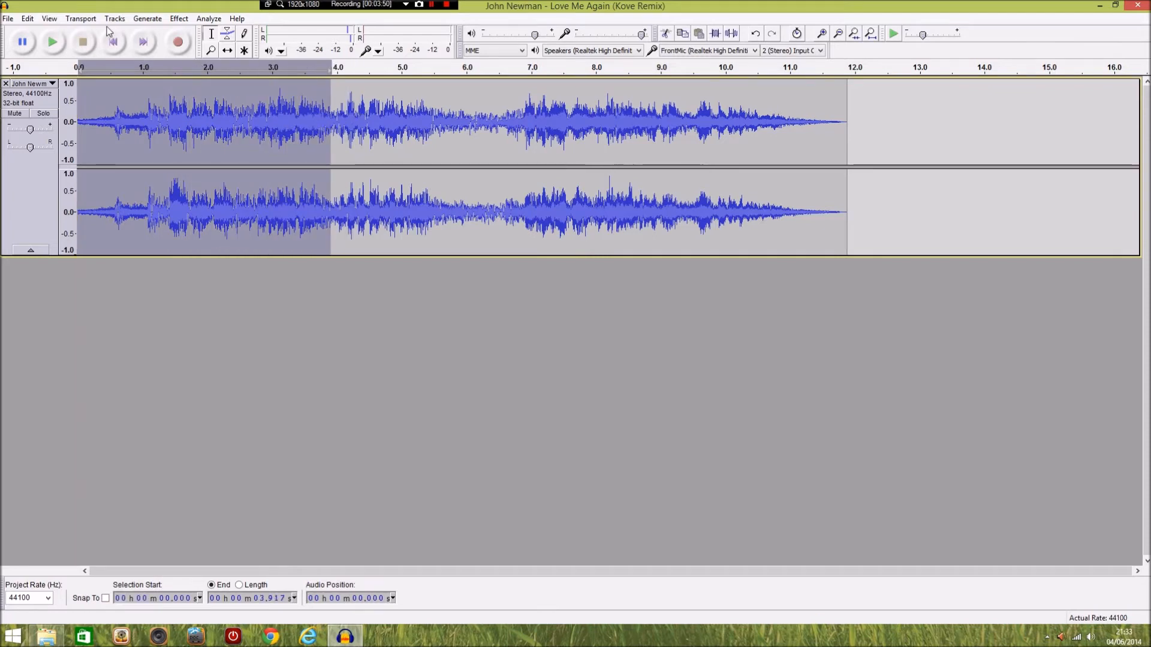
pyautogui.click(26, 18)
pyautogui.moveTo(180, 19)
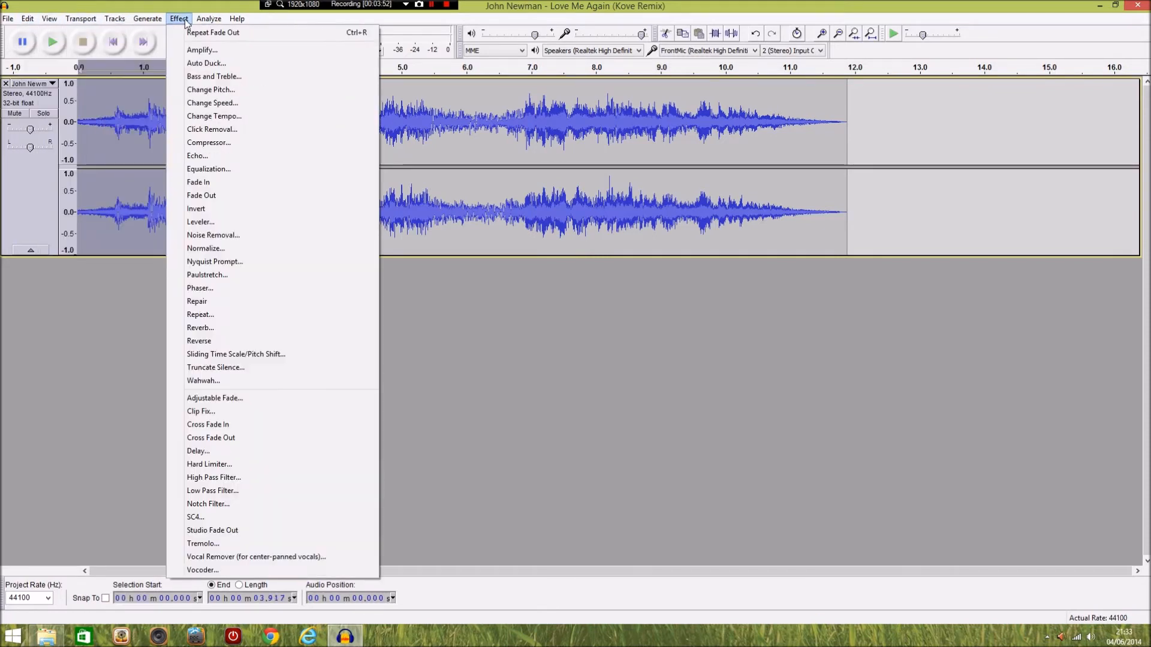
pyautogui.click(208, 181)
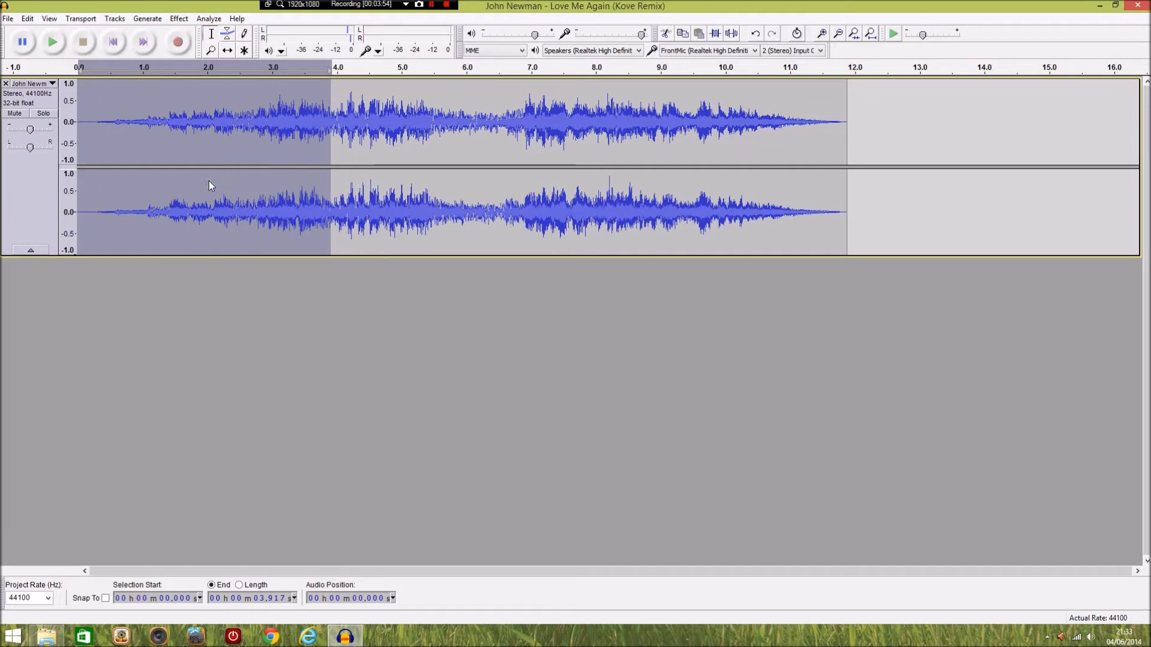
pyautogui.click(84, 120)
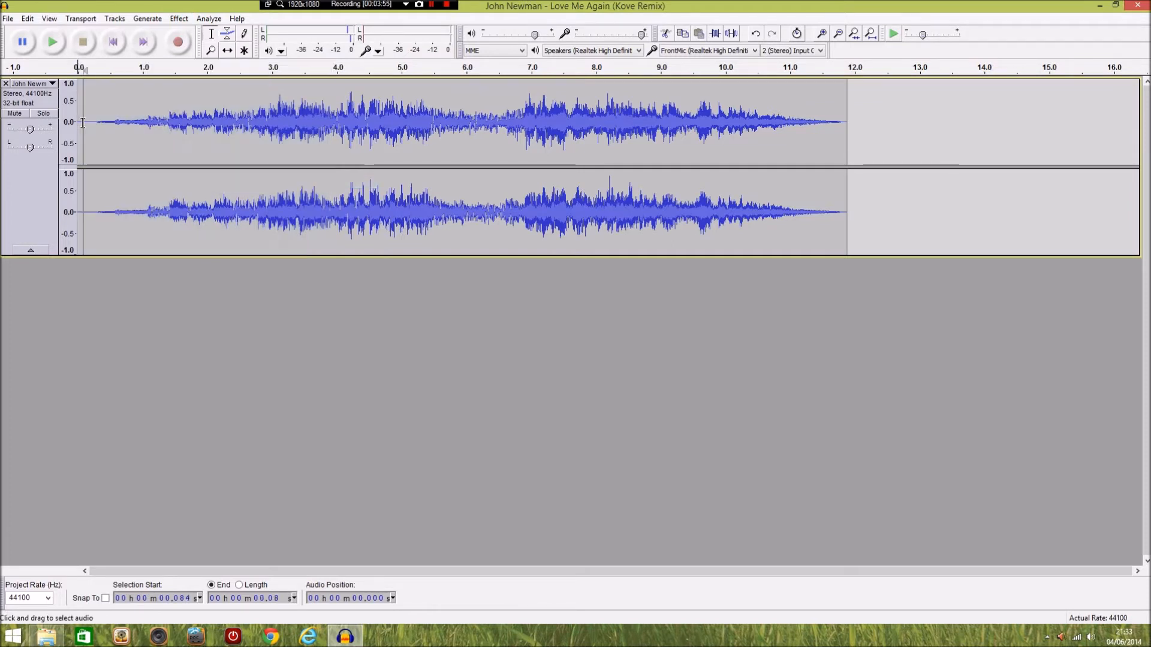
# Play the clip from its beginning to check the fade-in, and stop playback.
pyautogui.click(52, 43)
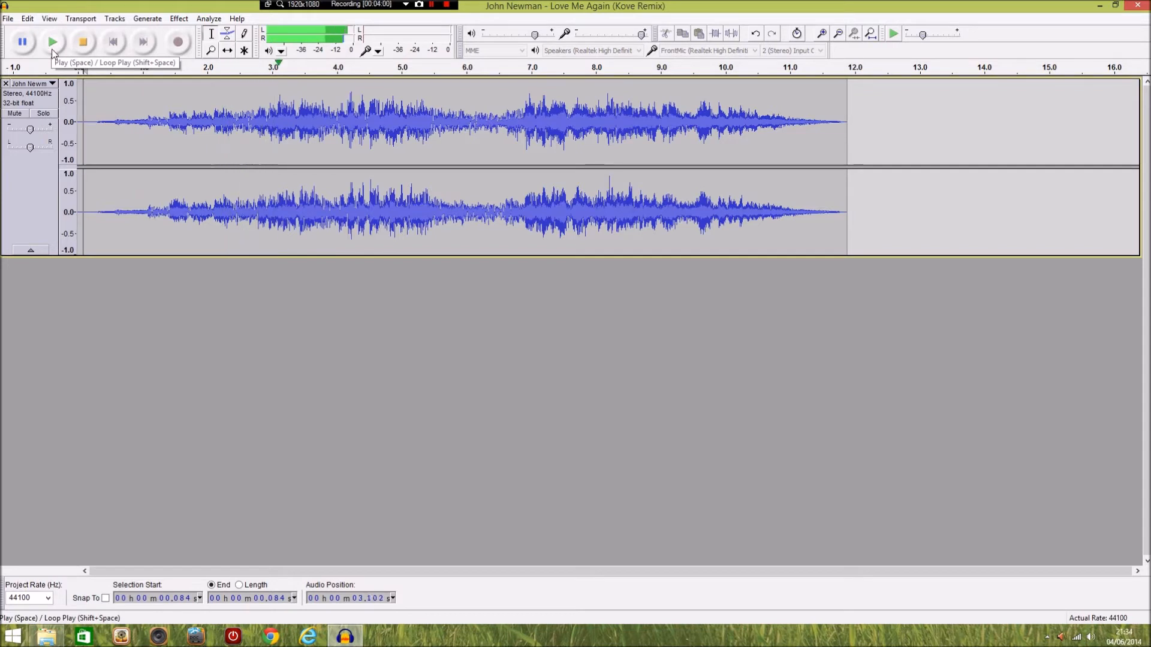
pyautogui.click(90, 38)
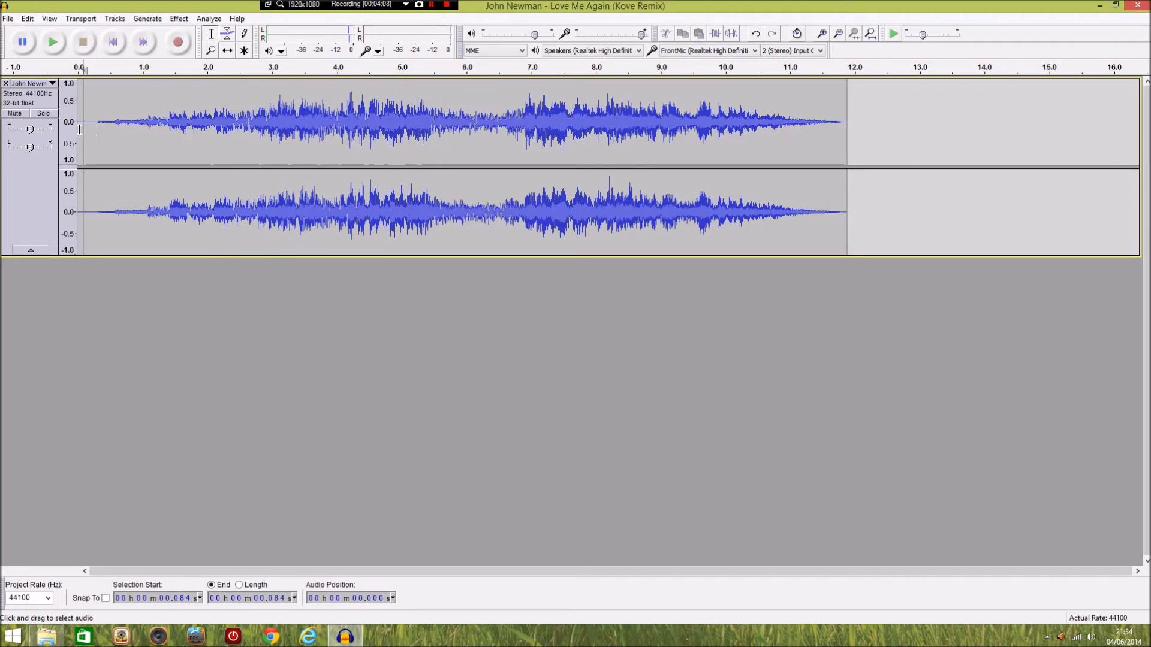
# Apply Wahwah with 70% depth and 2.5 resonance to the whole clip and play the result from the start.
pyautogui.moveTo(78, 129)
pyautogui.mouseDown()
pyautogui.moveTo(687, 126)
pyautogui.moveTo(80, 124)
pyautogui.mouseUp()
pyautogui.click(284, 143)
pyautogui.moveTo(79, 129); pyautogui.dragTo(847, 144)
pyautogui.click(187, 19)
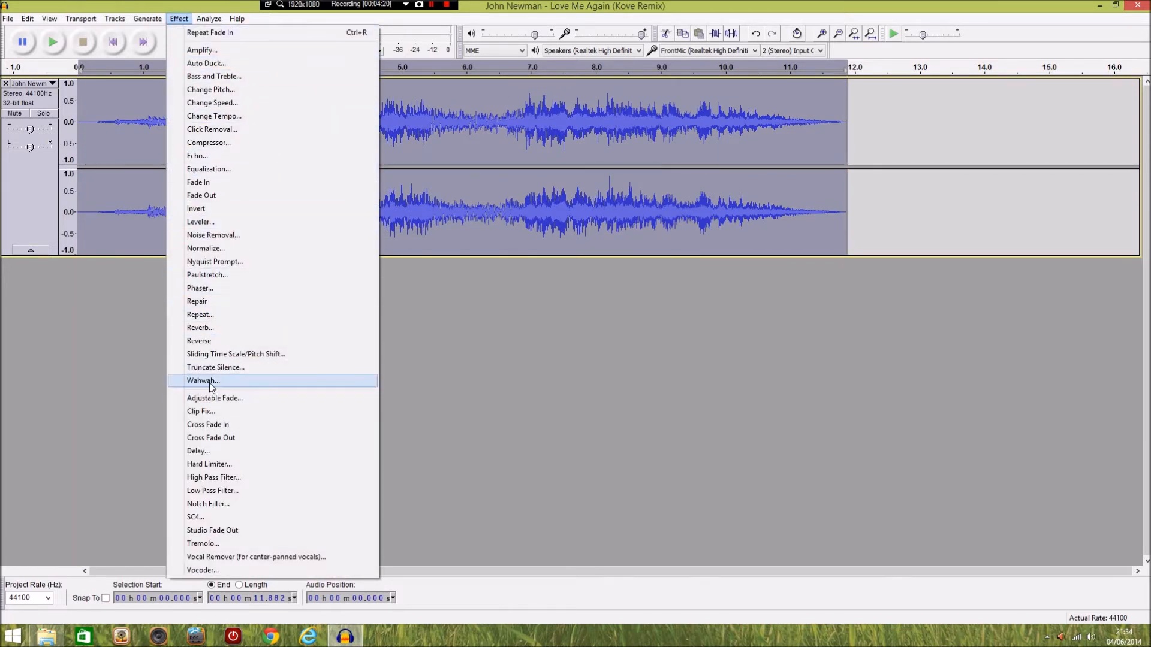
pyautogui.click(253, 384)
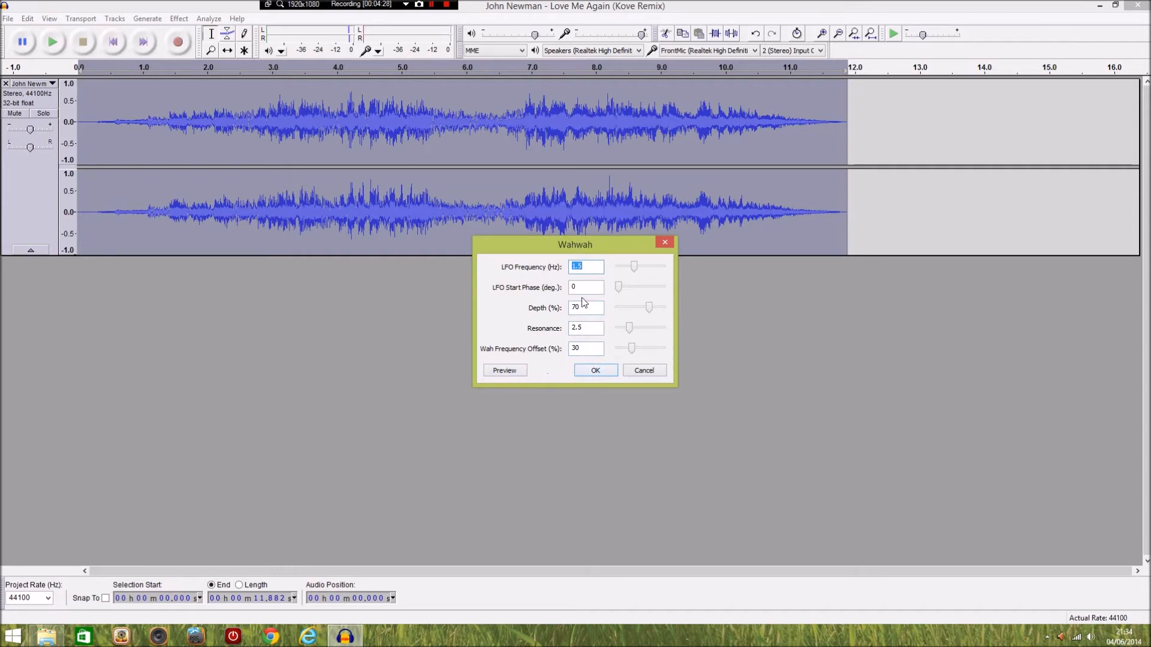
pyautogui.click(596, 372)
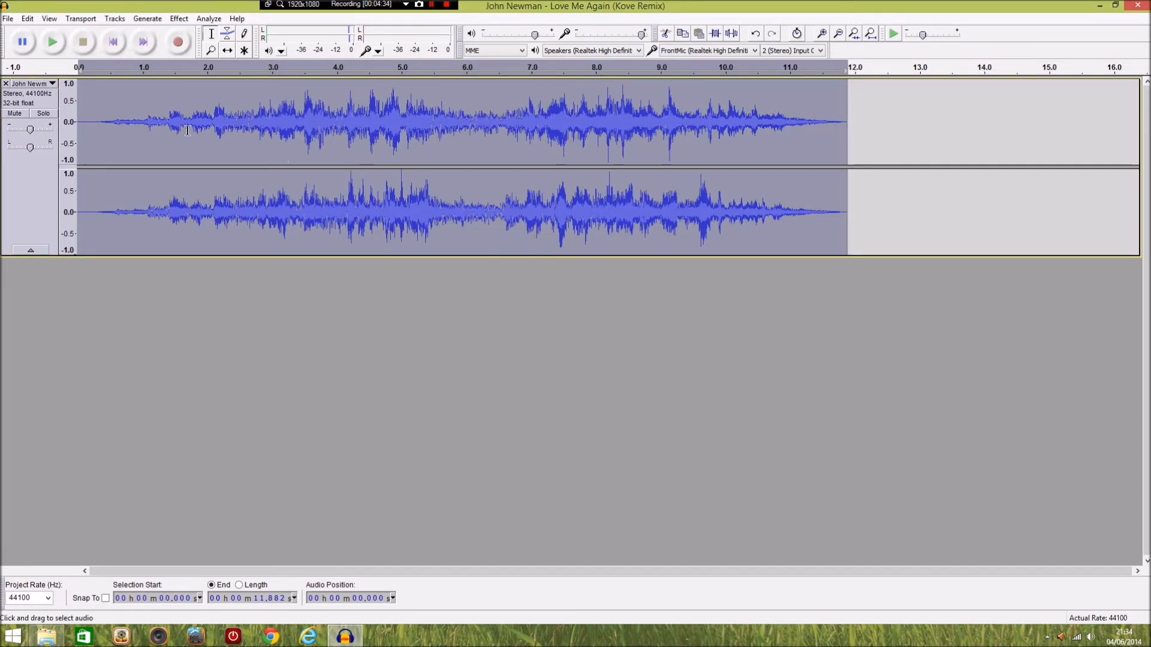
pyautogui.click(81, 107)
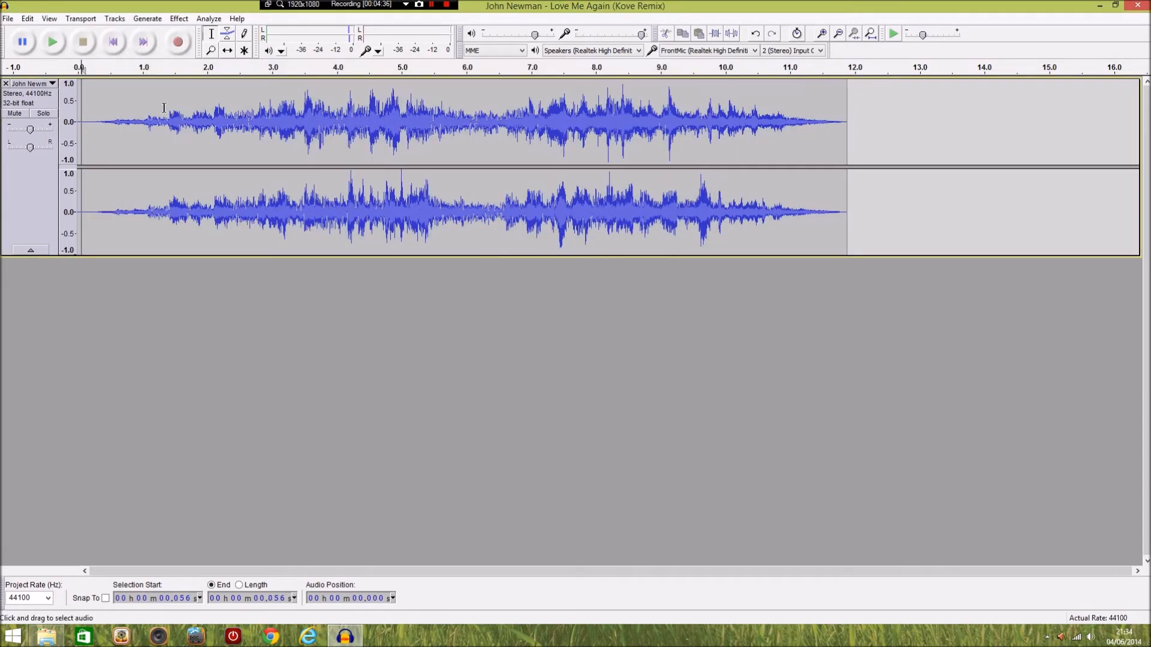
pyautogui.click(53, 44)
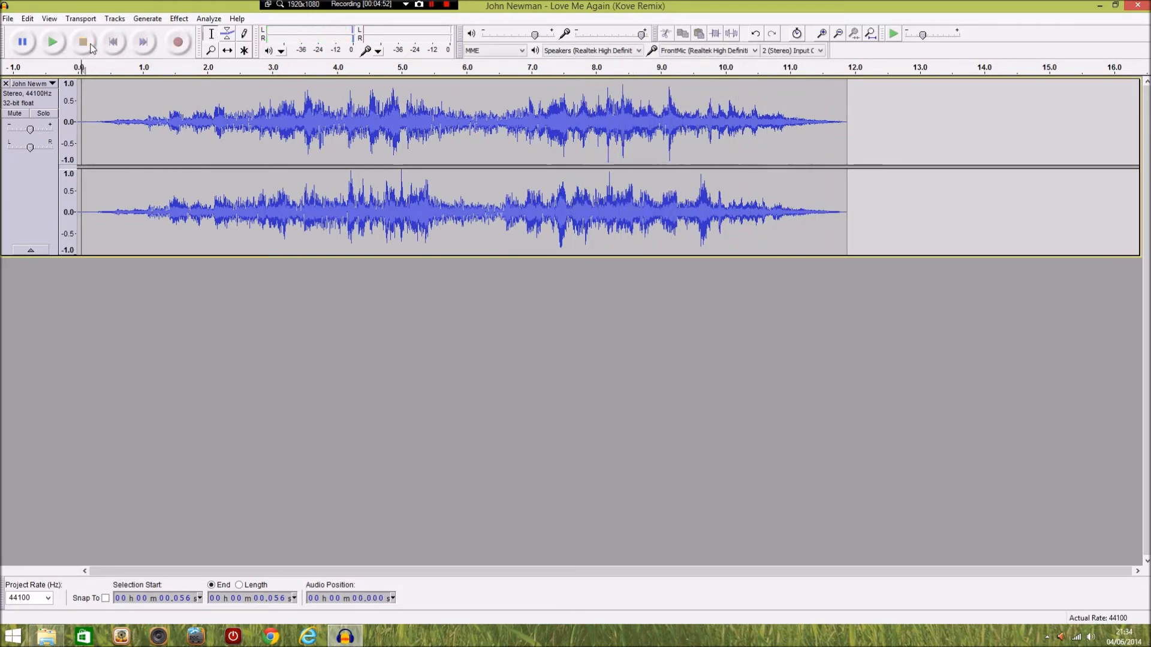
# Undo the Wahwah effect and clear the selection.
pyautogui.click(36, 19)
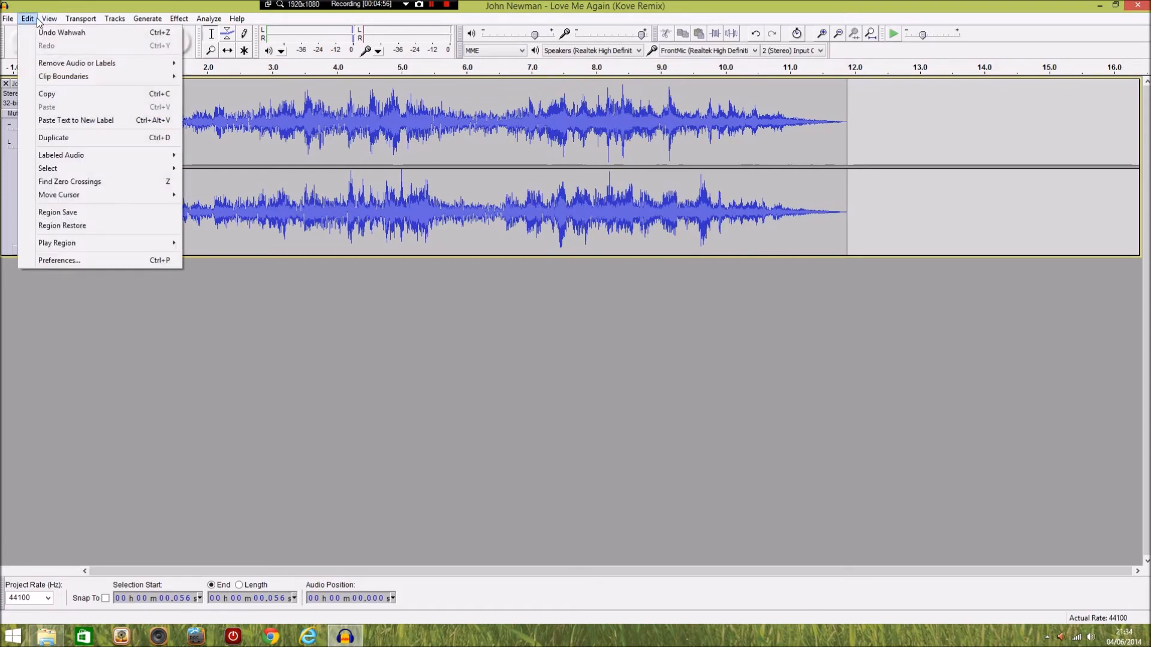
pyautogui.click(43, 34)
pyautogui.click(285, 149)
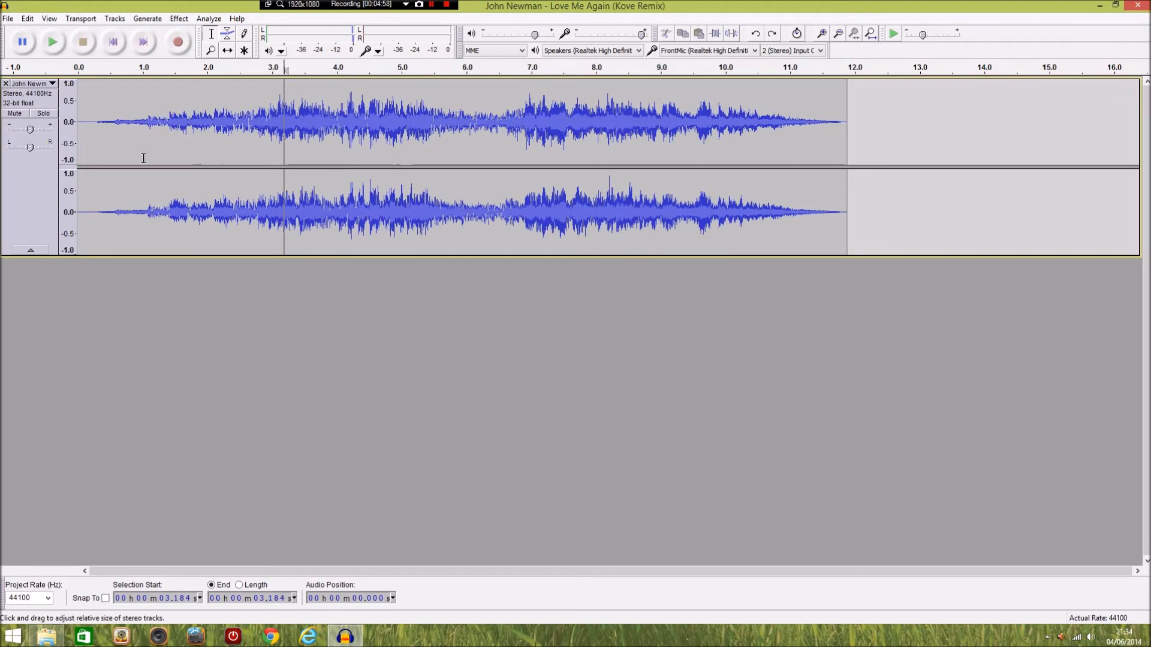
# Speed up the whole clip slightly with Change Speed and play the result.
pyautogui.moveTo(78, 138); pyautogui.dragTo(848, 144)
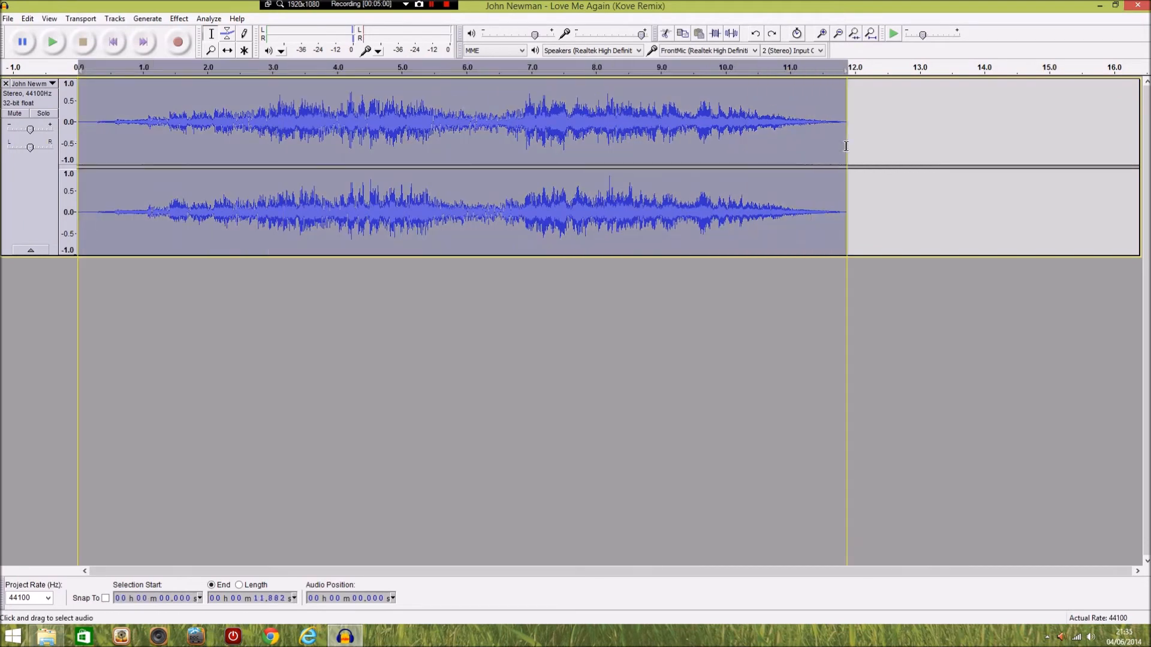
pyautogui.click(179, 18)
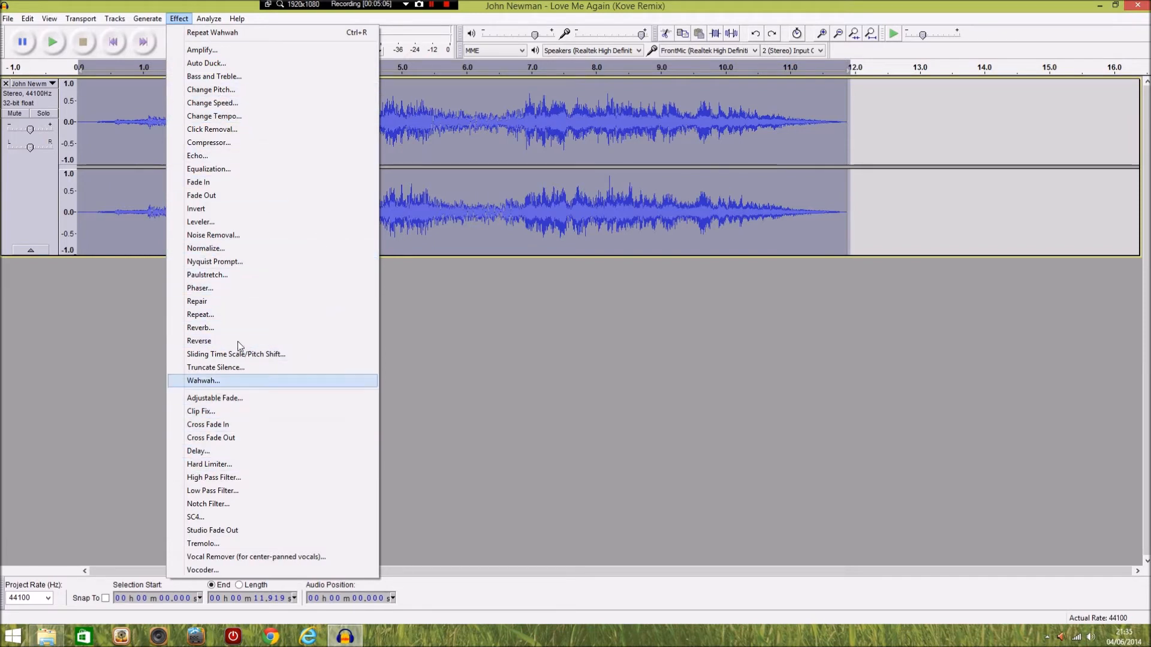
pyautogui.click(218, 106)
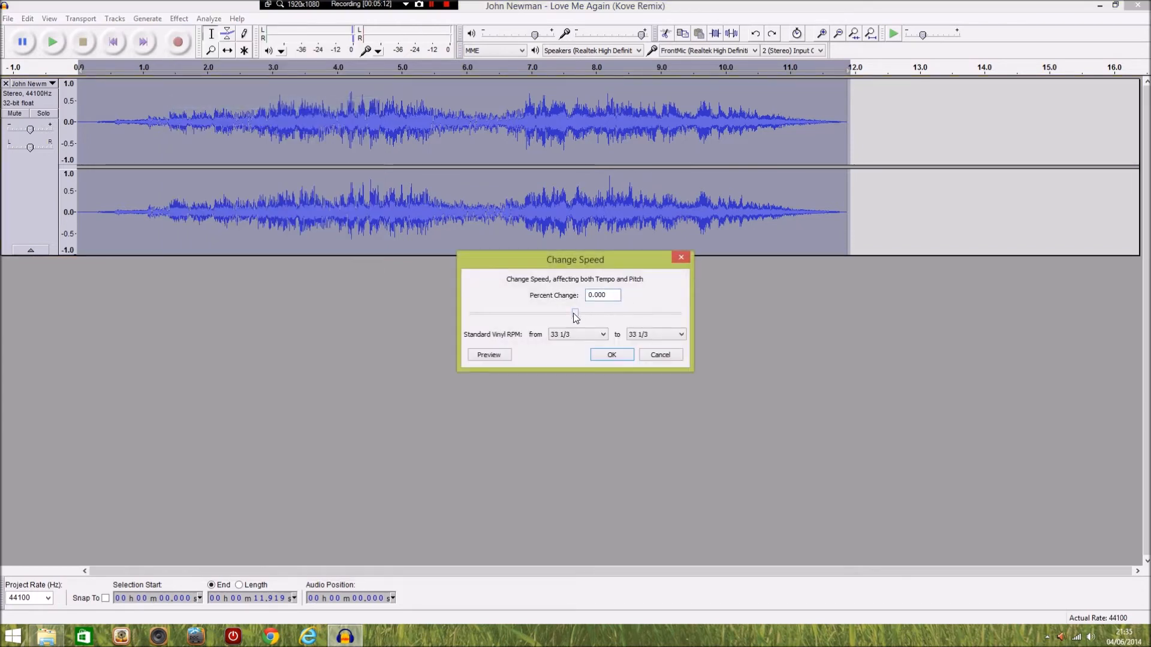
pyautogui.moveTo(575, 317); pyautogui.dragTo(582, 318)
pyautogui.click(611, 355)
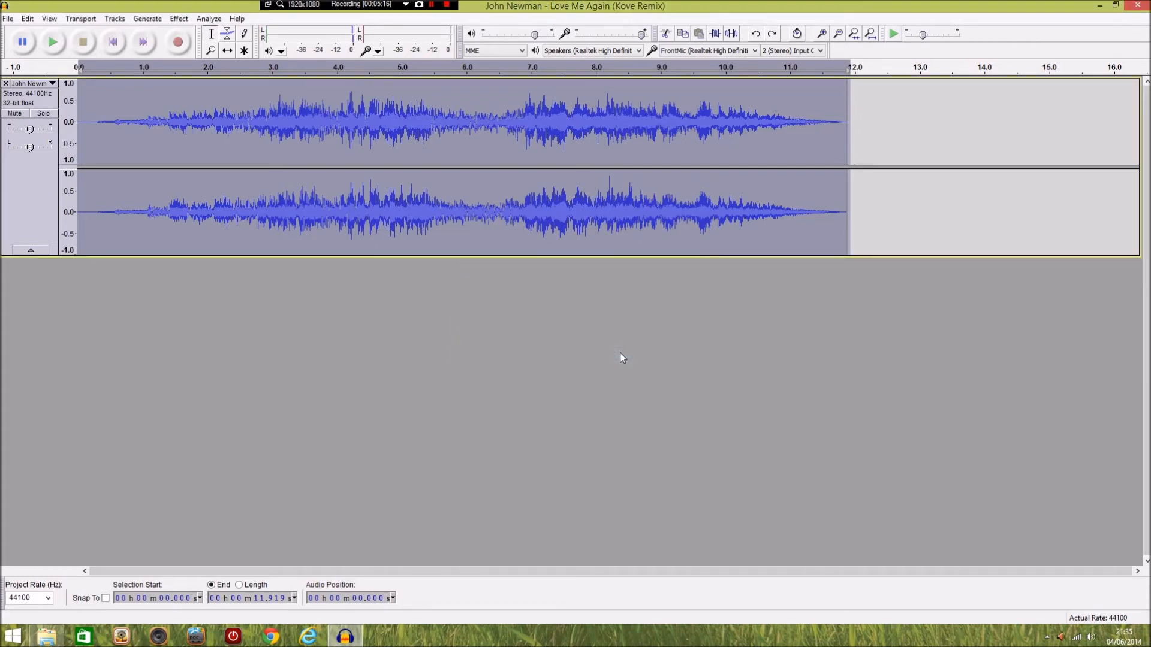
pyautogui.click(53, 43)
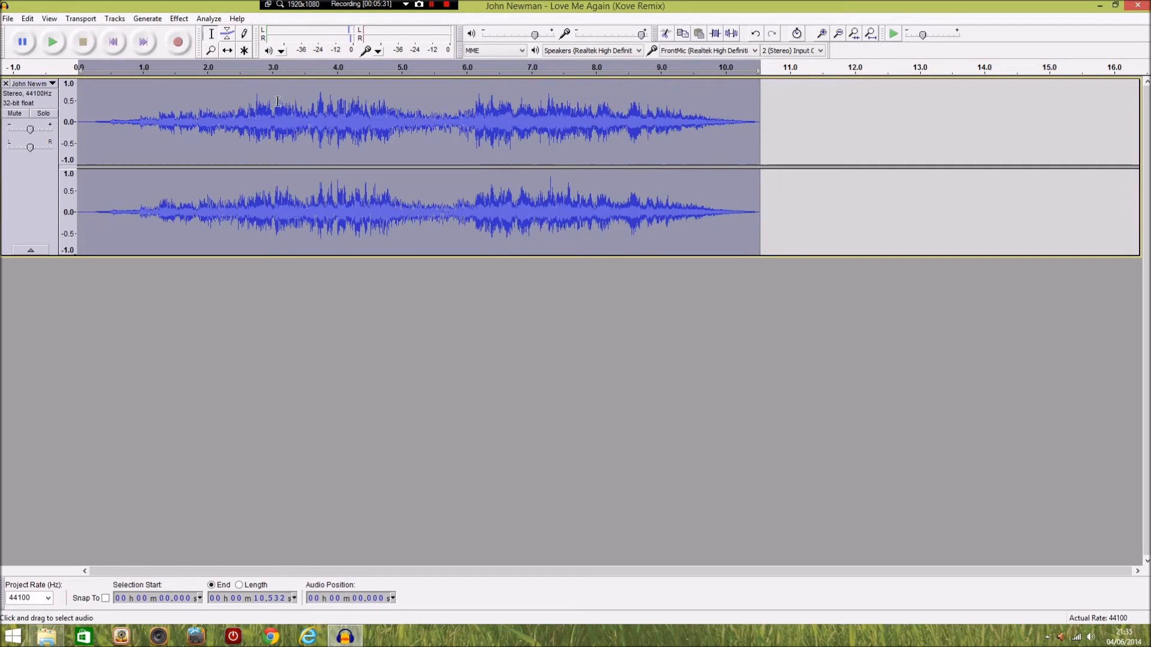
# Undo the speed change and place the cursor at about 3.0 s.
pyautogui.click(27, 19)
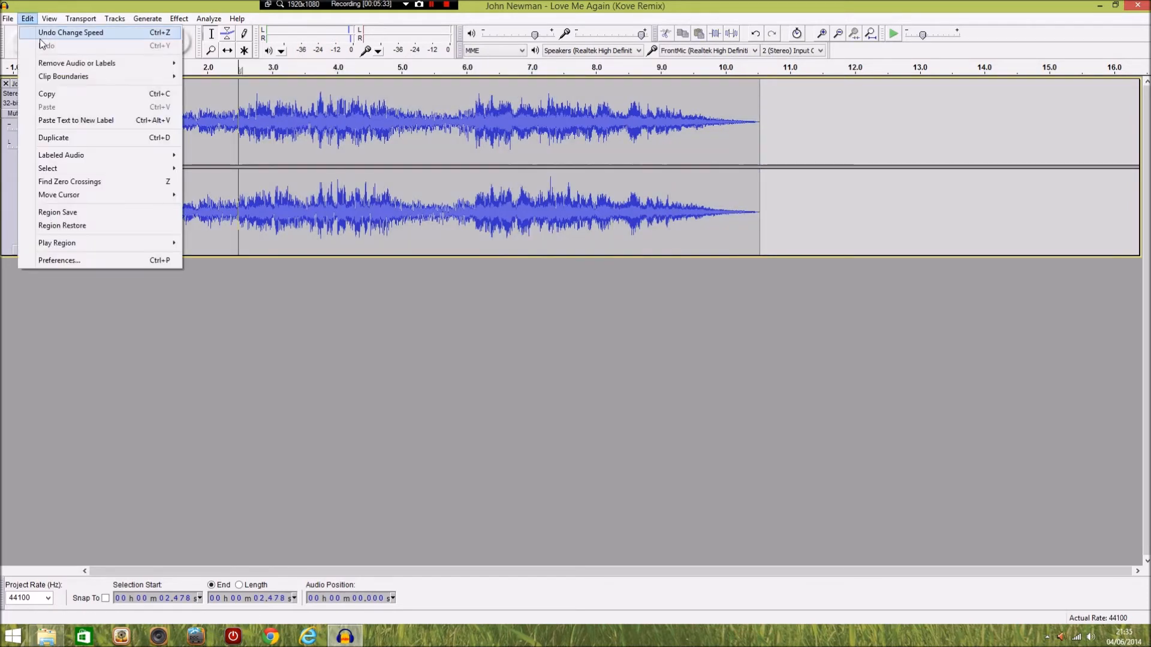
pyautogui.click(36, 35)
pyautogui.click(272, 157)
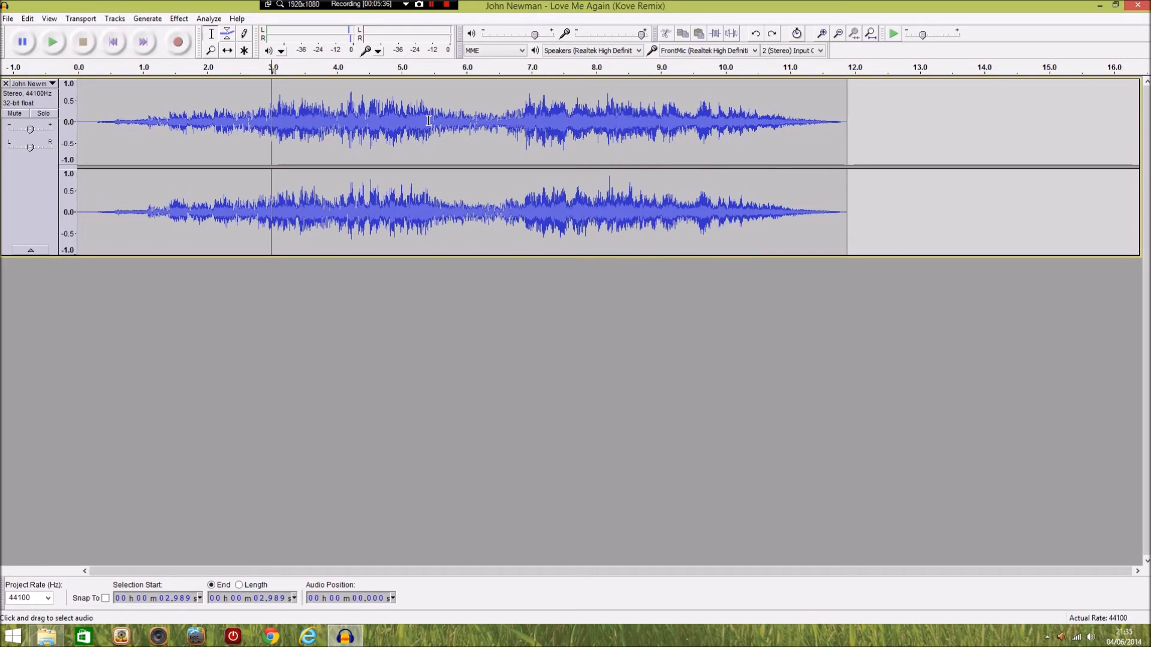
pyautogui.click(87, 131)
pyautogui.moveTo(79, 126); pyautogui.dragTo(208, 128)
pyautogui.moveTo(720, 144); pyautogui.dragTo(847, 142)
pyautogui.click(179, 19)
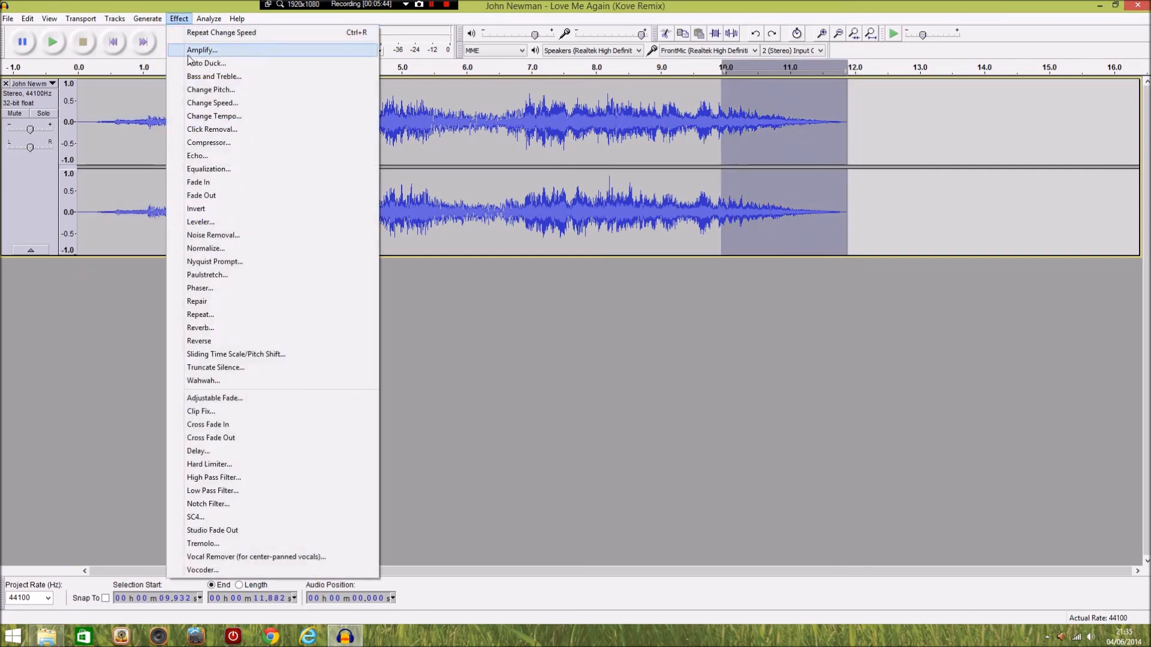
pyautogui.click(495, 328)
pyautogui.moveTo(84, 147); pyautogui.dragTo(299, 120)
pyautogui.click(367, 178)
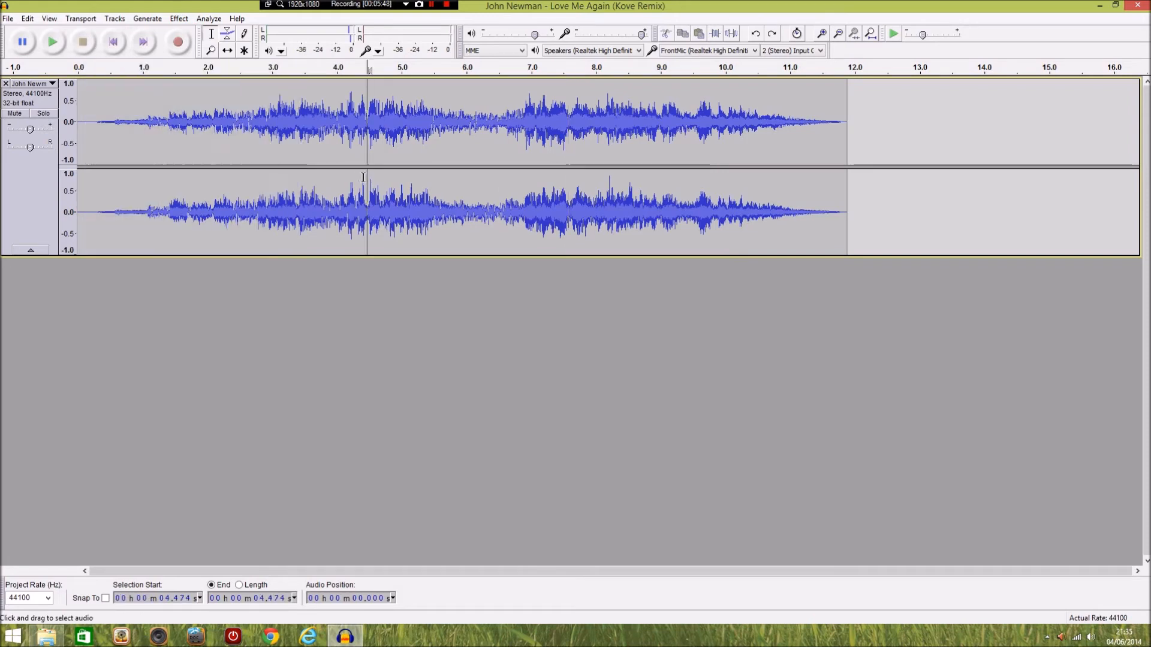
# Play from about 4.5 s, check which effects are available for the 1.9 s to 5.0 s range while playback is paused, and stop playback.
pyautogui.click(50, 42)
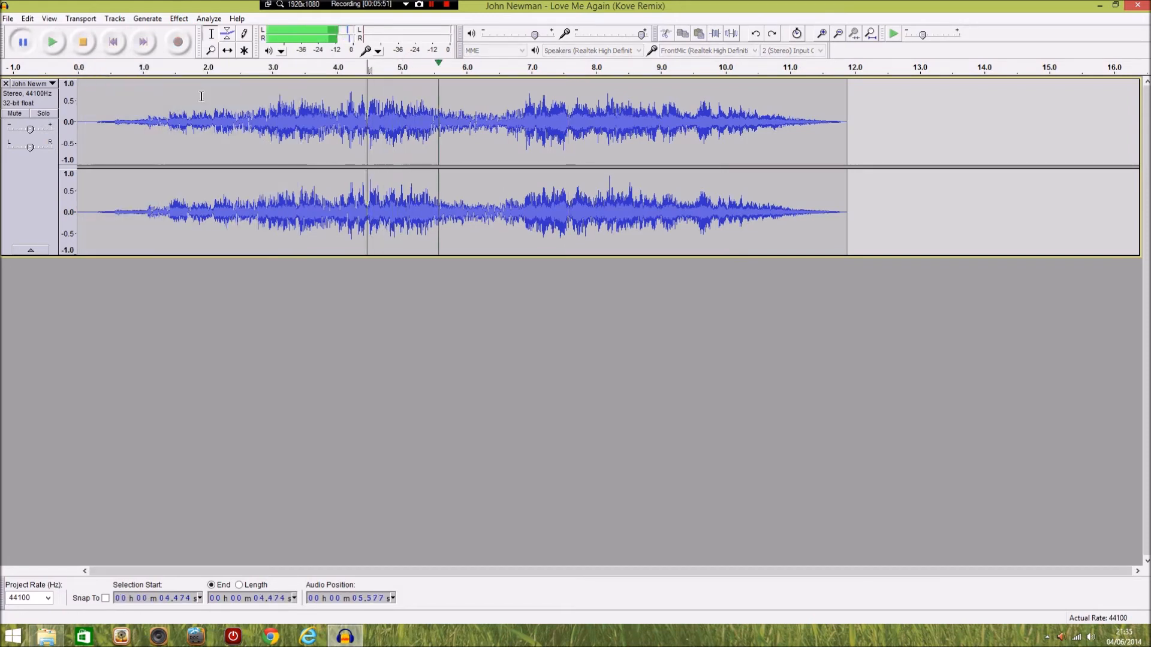
pyautogui.moveTo(201, 138); pyautogui.dragTo(403, 138)
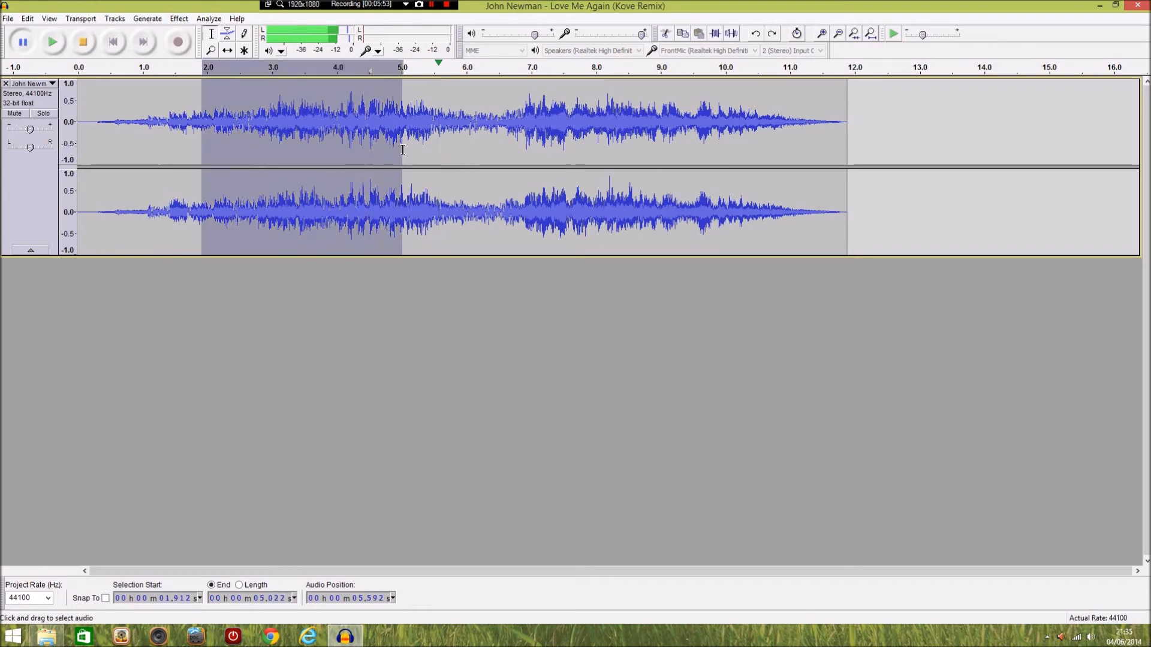
pyautogui.click(179, 19)
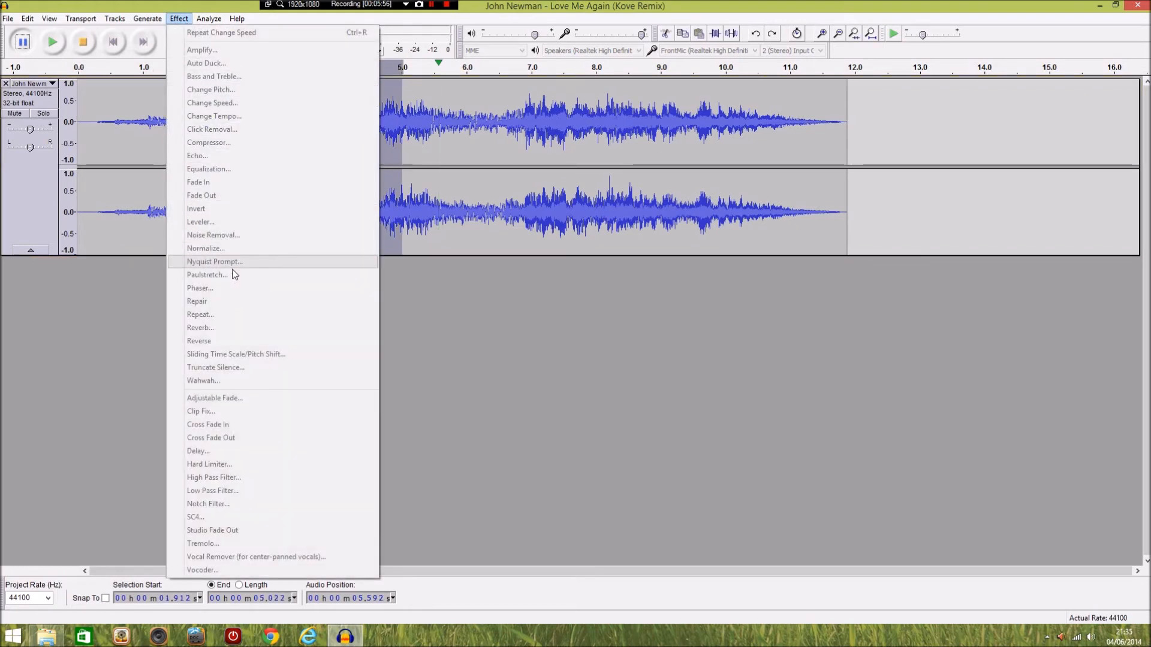
pyautogui.click(433, 134)
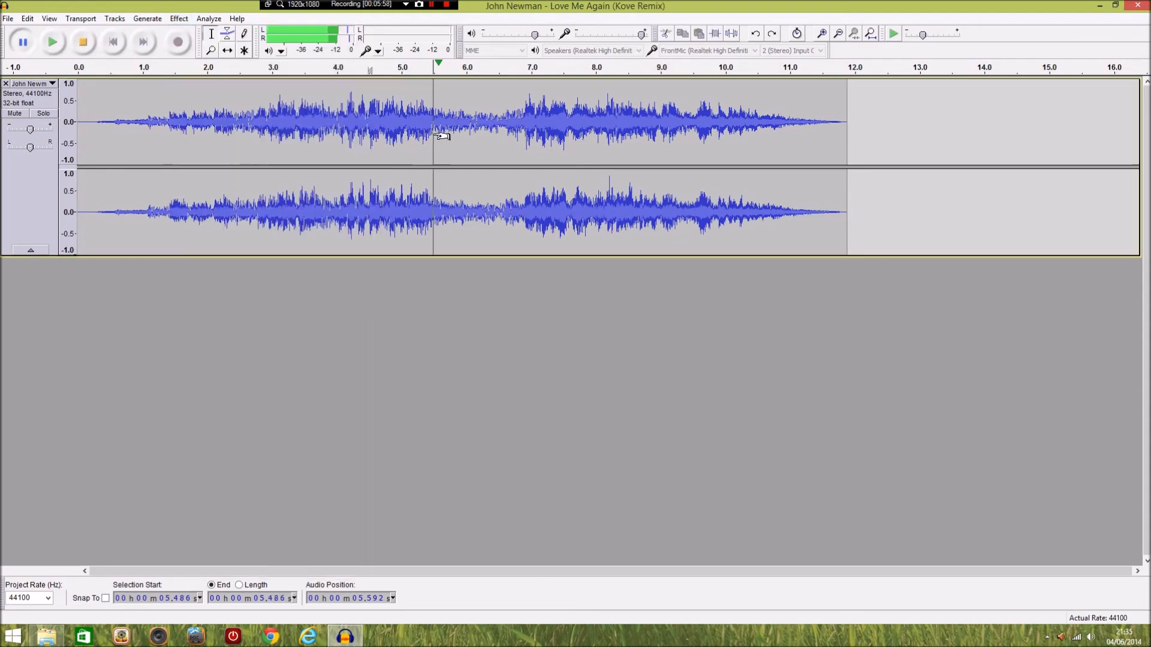
pyautogui.click(85, 45)
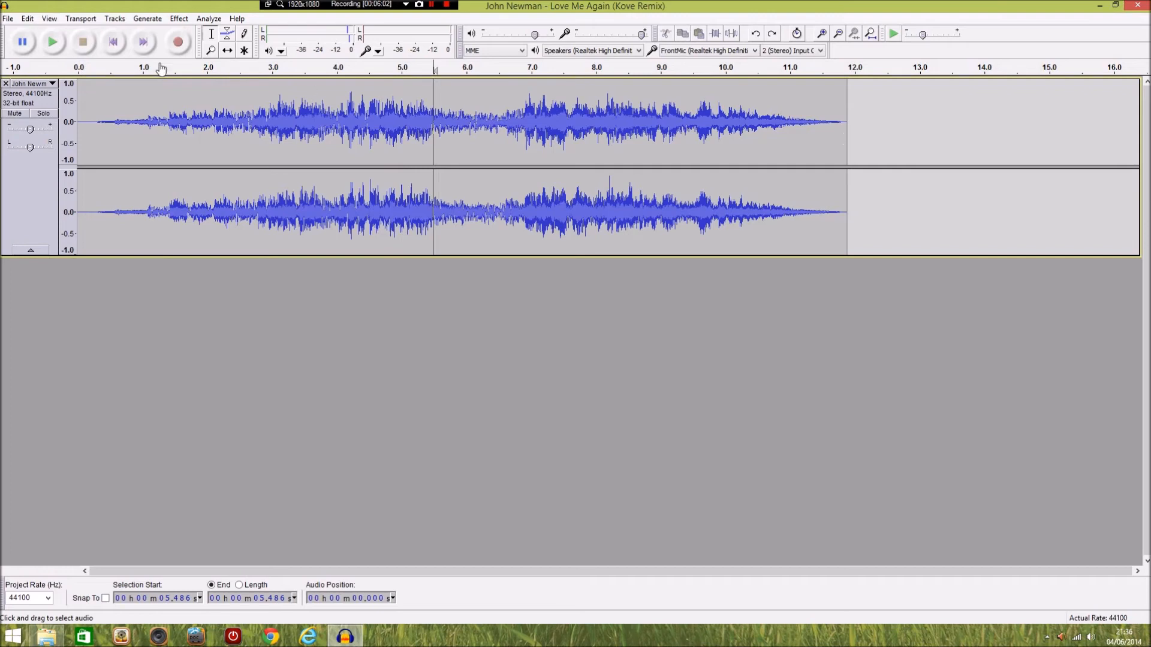
pyautogui.moveTo(79, 139)
pyautogui.mouseDown()
pyautogui.moveTo(841, 160)
pyautogui.moveTo(812, 175)
pyautogui.moveTo(84, 159)
pyautogui.moveTo(103, 161)
pyautogui.moveTo(70, 148)
pyautogui.mouseUp()
pyautogui.click(89, 154)
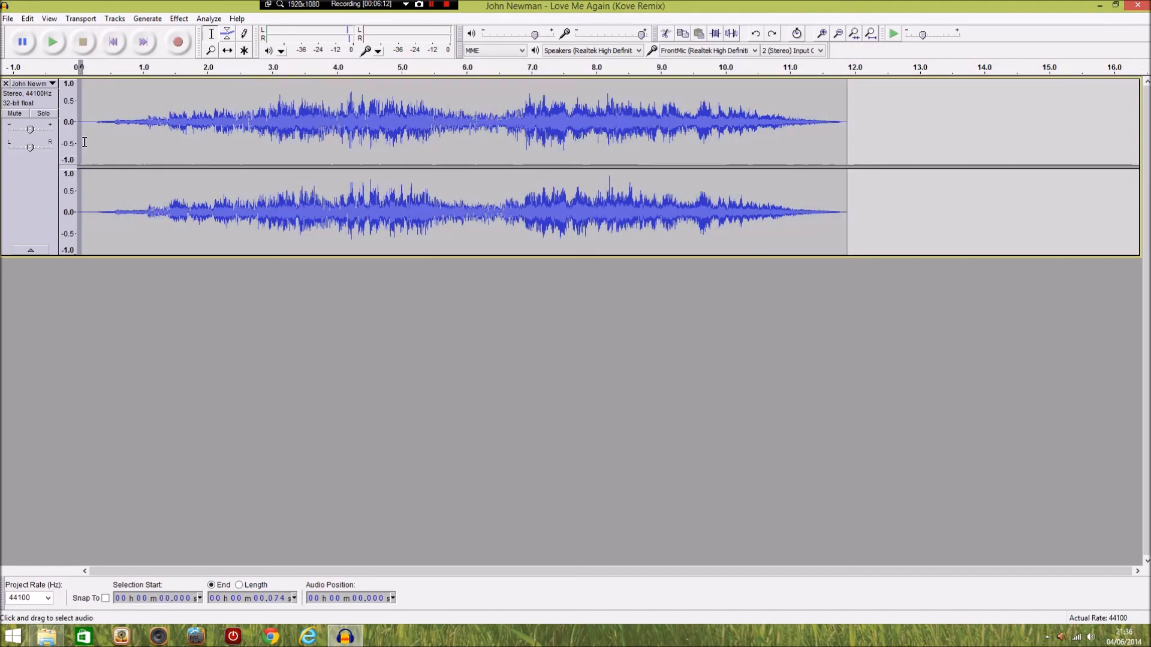
pyautogui.click(98, 142)
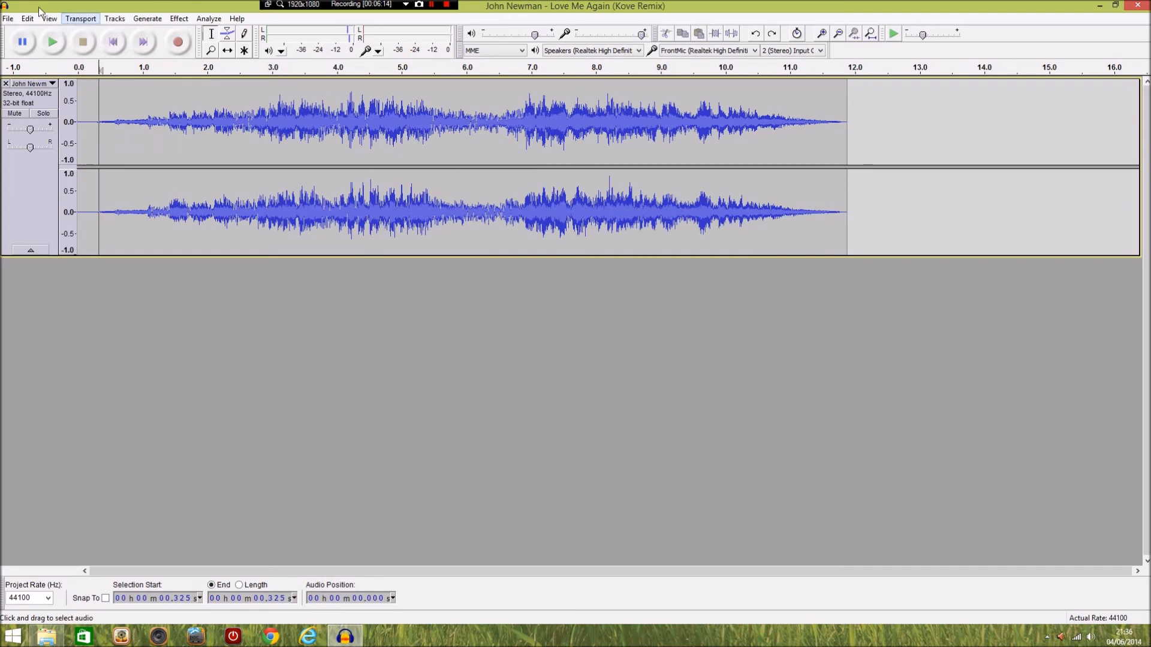
# Open Save Project As, view the name and Audacity project file type offered, and cancel without saving.
pyautogui.click(11, 18)
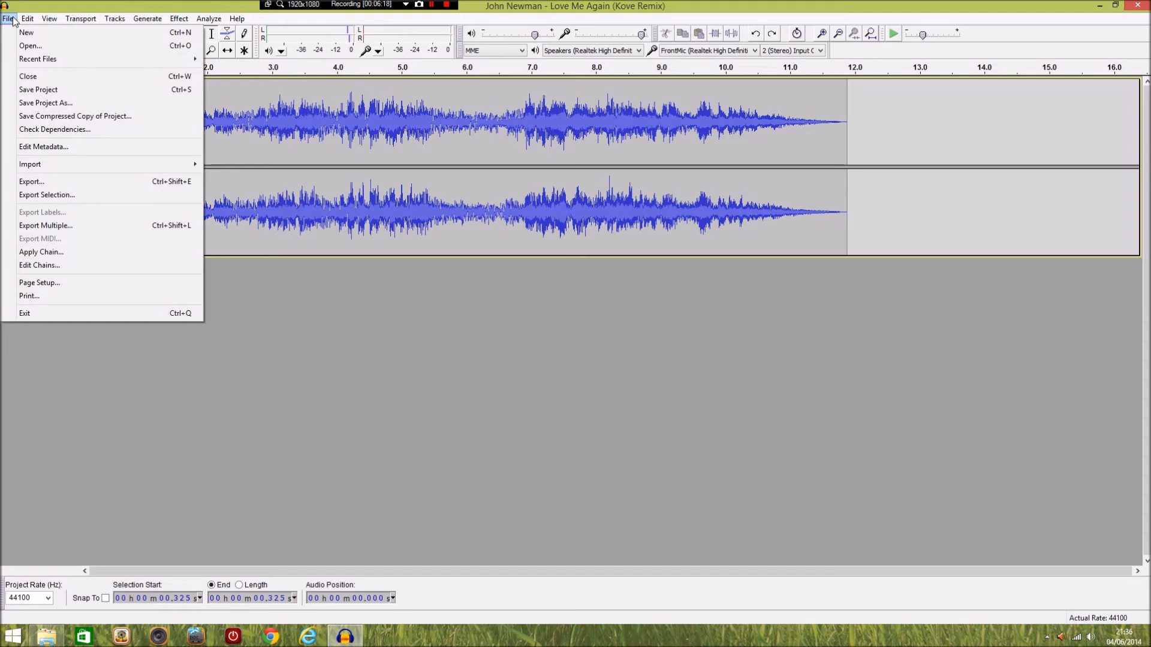
pyautogui.click(53, 103)
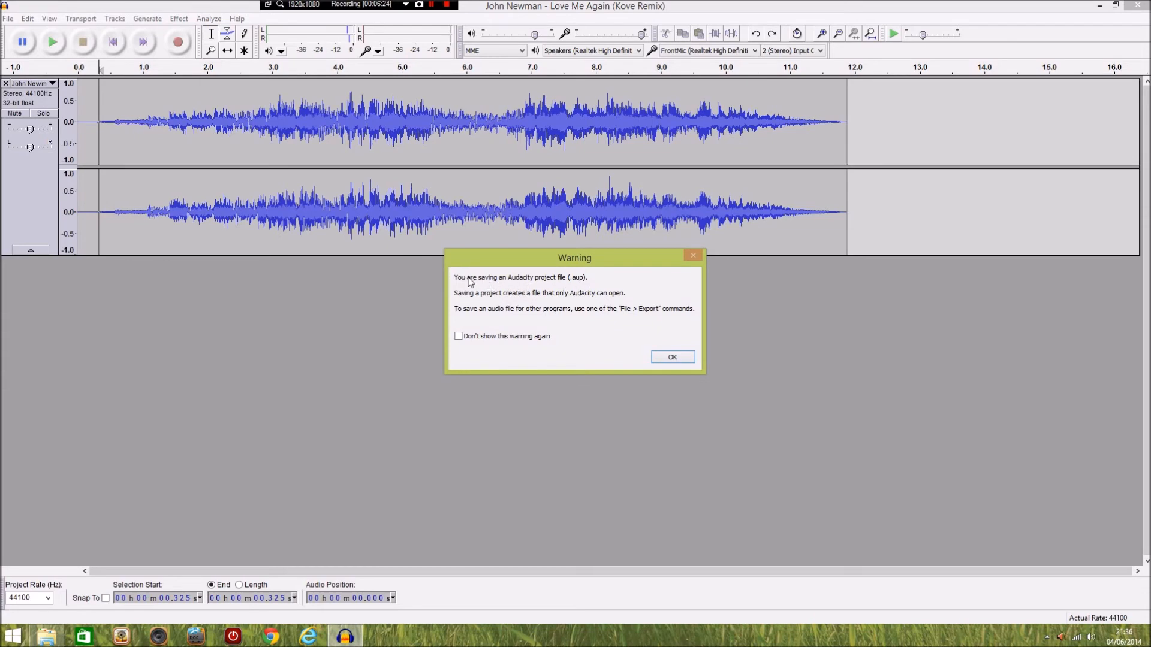
pyautogui.click(671, 358)
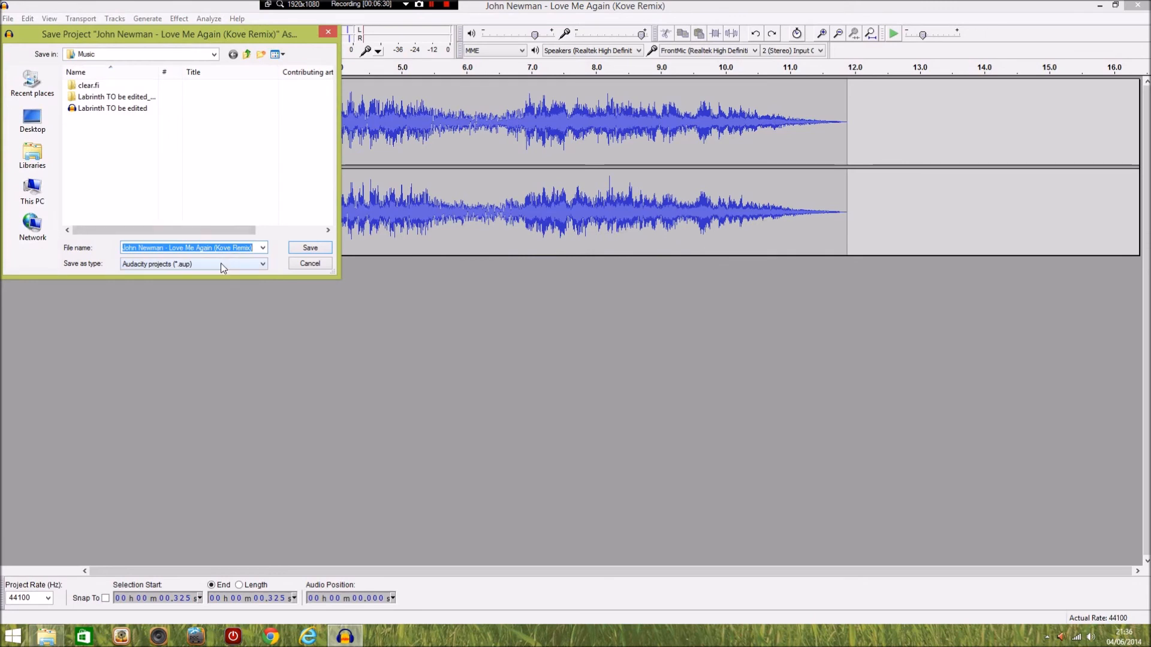
pyautogui.click(307, 264)
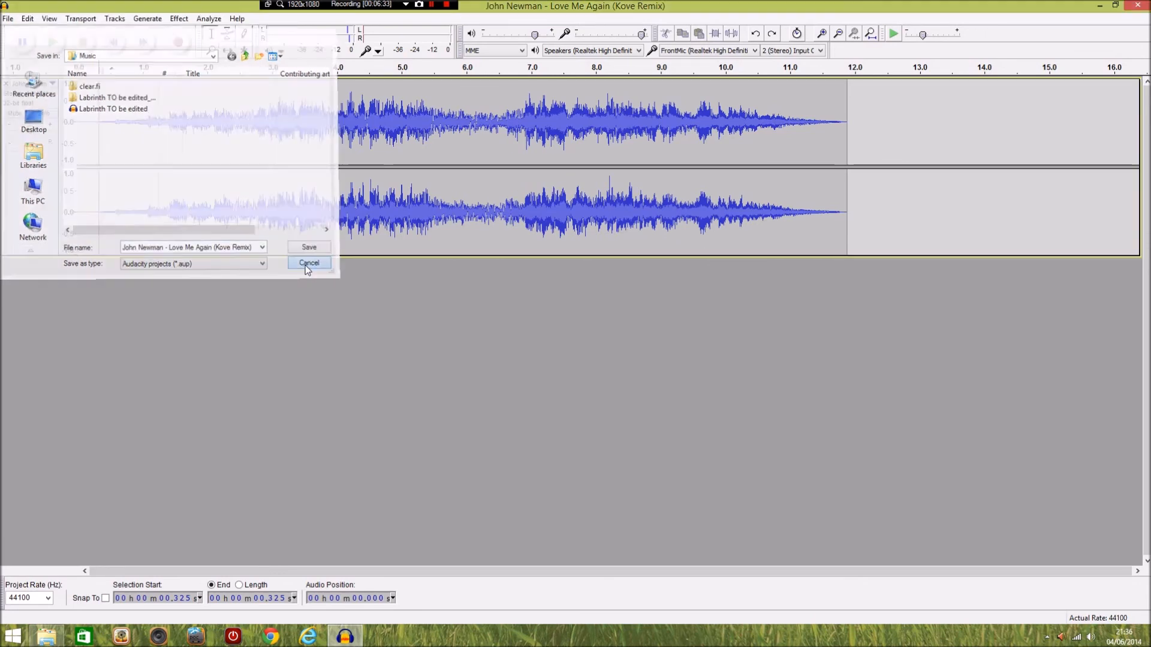
pyautogui.moveTo(99, 159); pyautogui.dragTo(76, 189)
pyautogui.click(134, 151)
pyautogui.click(91, 139)
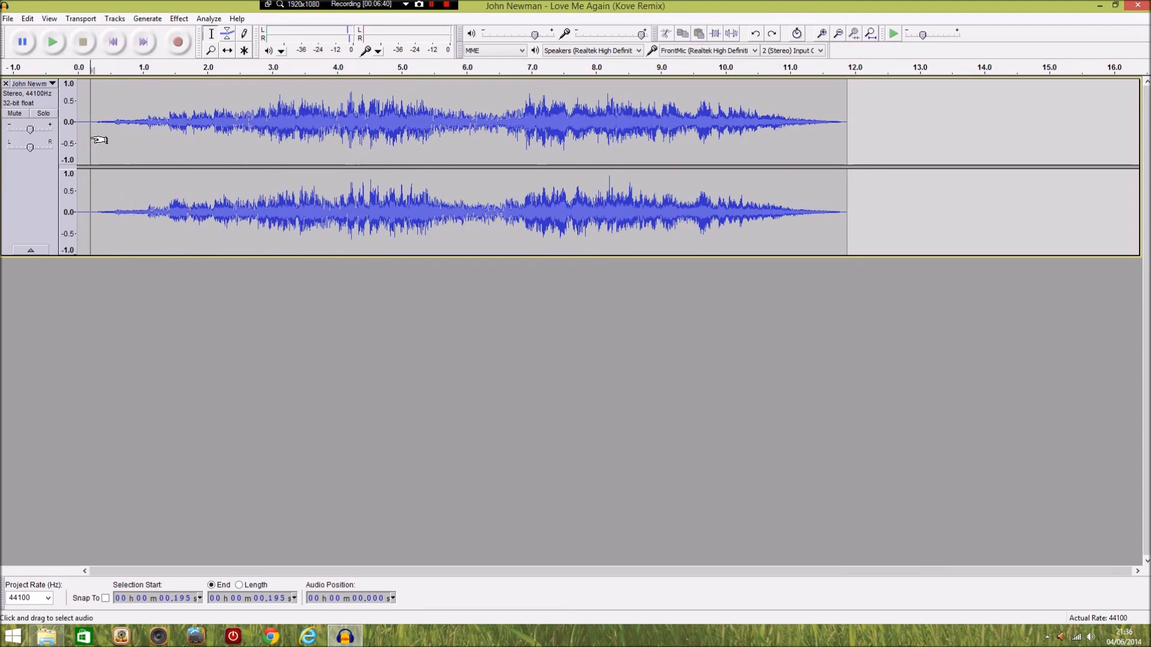
pyautogui.click(81, 134)
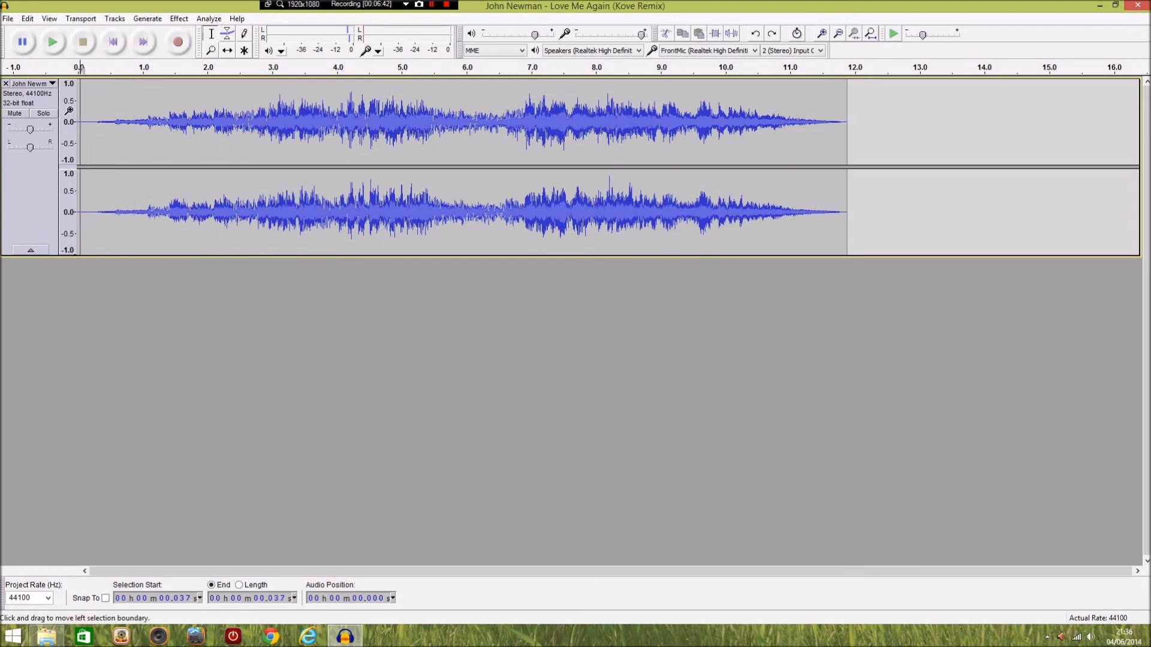
# Start exporting the edited clip and set the file type to WAV (Microsoft) signed 16 bit PCM.
pyautogui.click(8, 18)
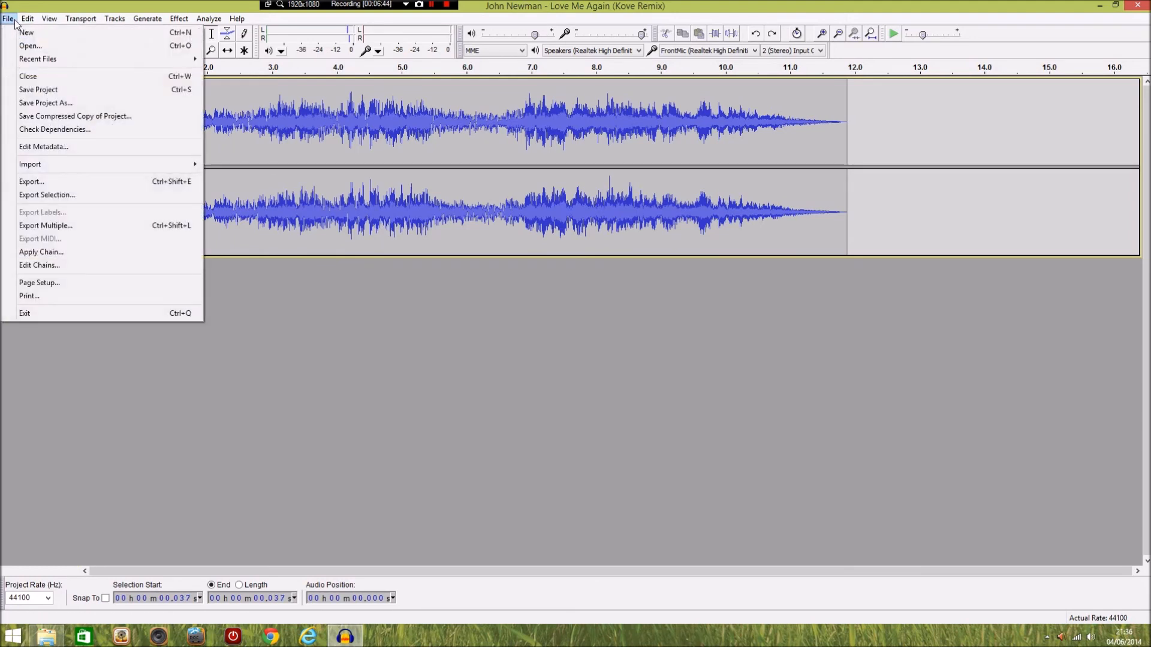
pyautogui.click(33, 182)
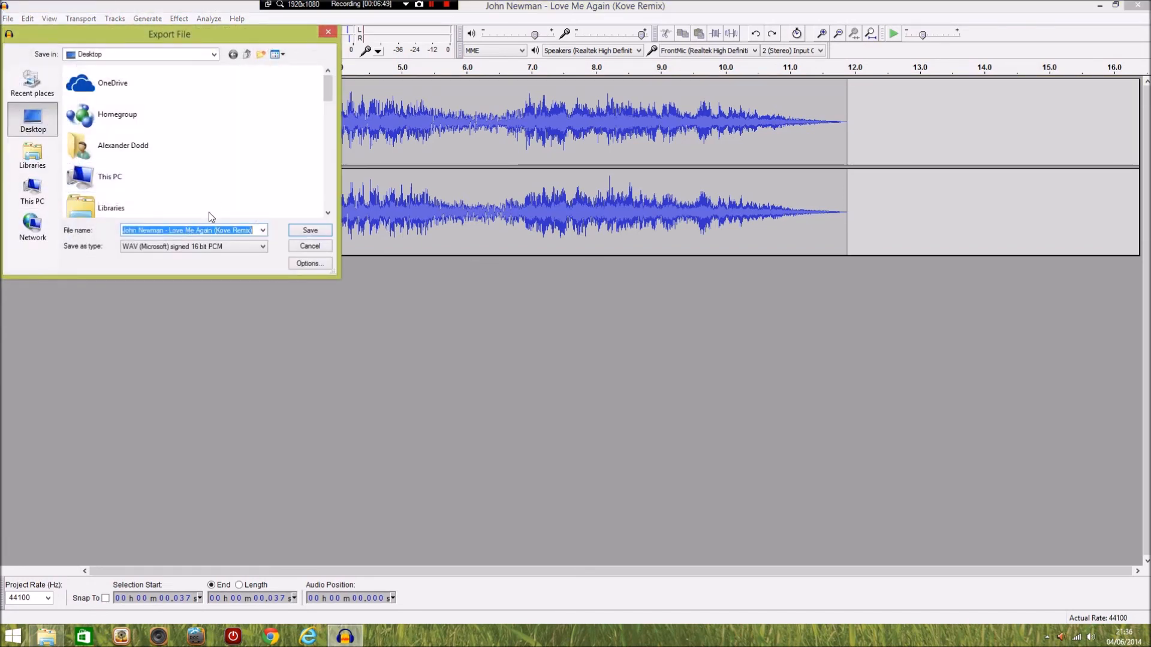
pyautogui.click(224, 248)
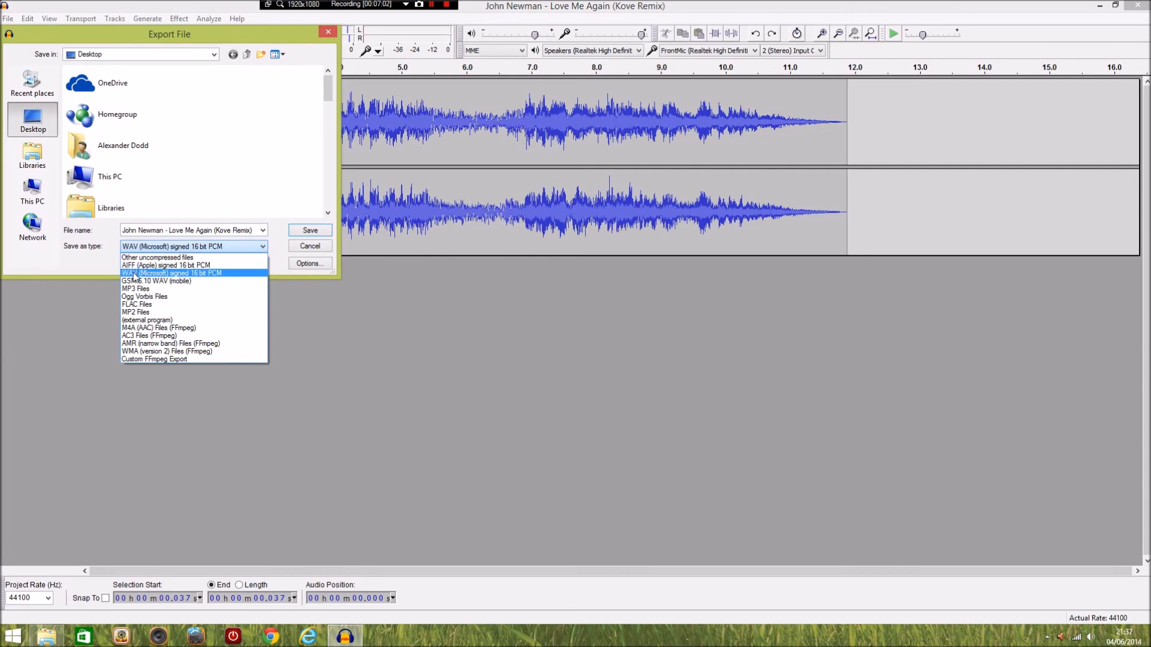
pyautogui.click(170, 273)
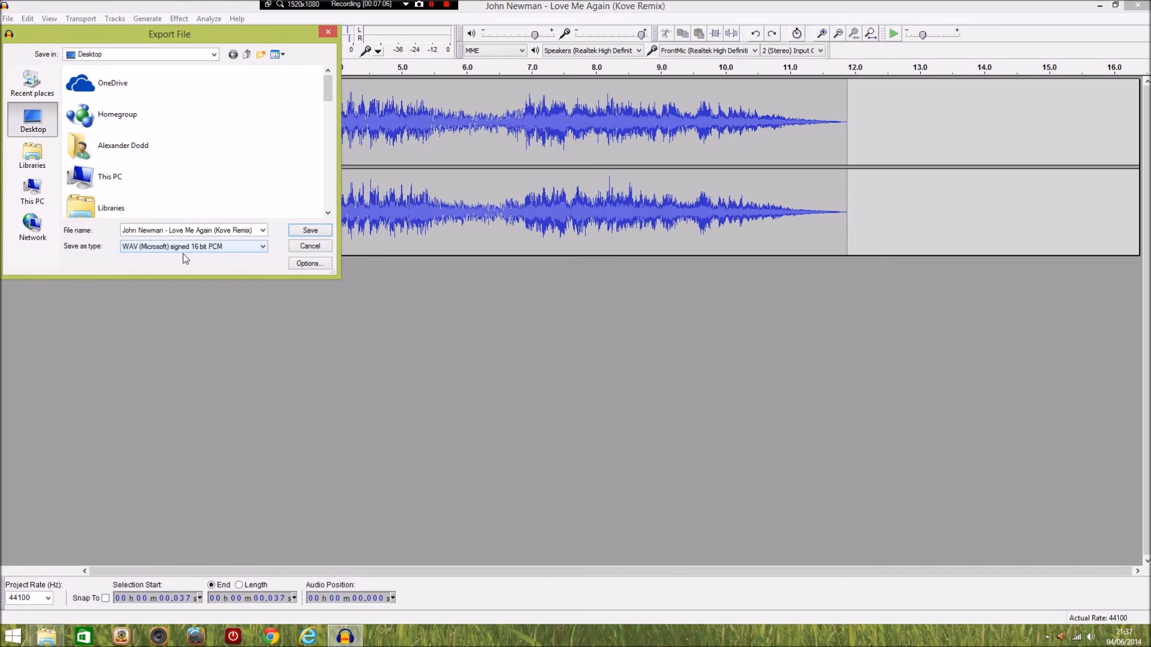
# Choose the Music library as the destination folder for the export.
pyautogui.click(40, 155)
pyautogui.doubleClick(123, 87)
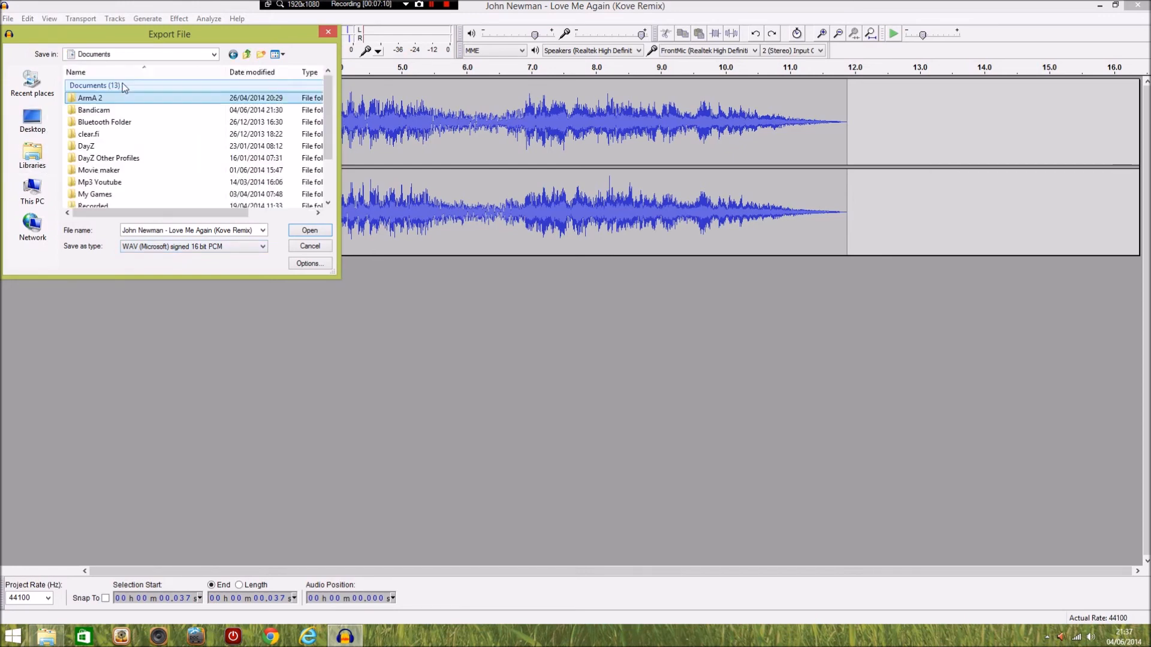
pyautogui.click(234, 54)
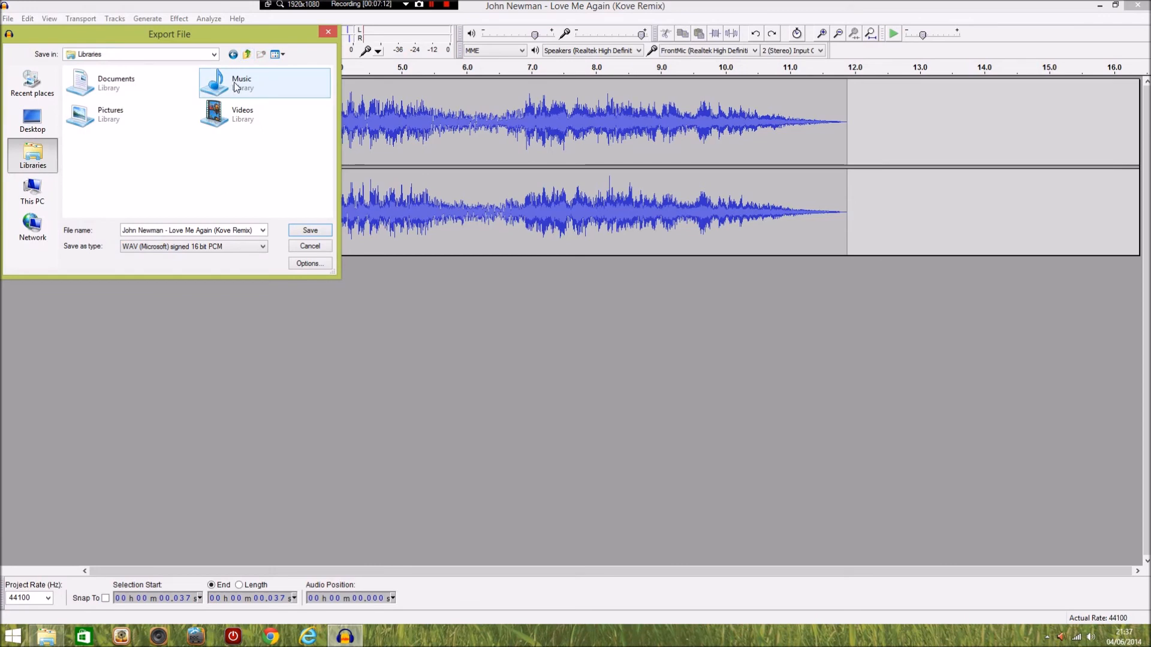
pyautogui.doubleClick(236, 87)
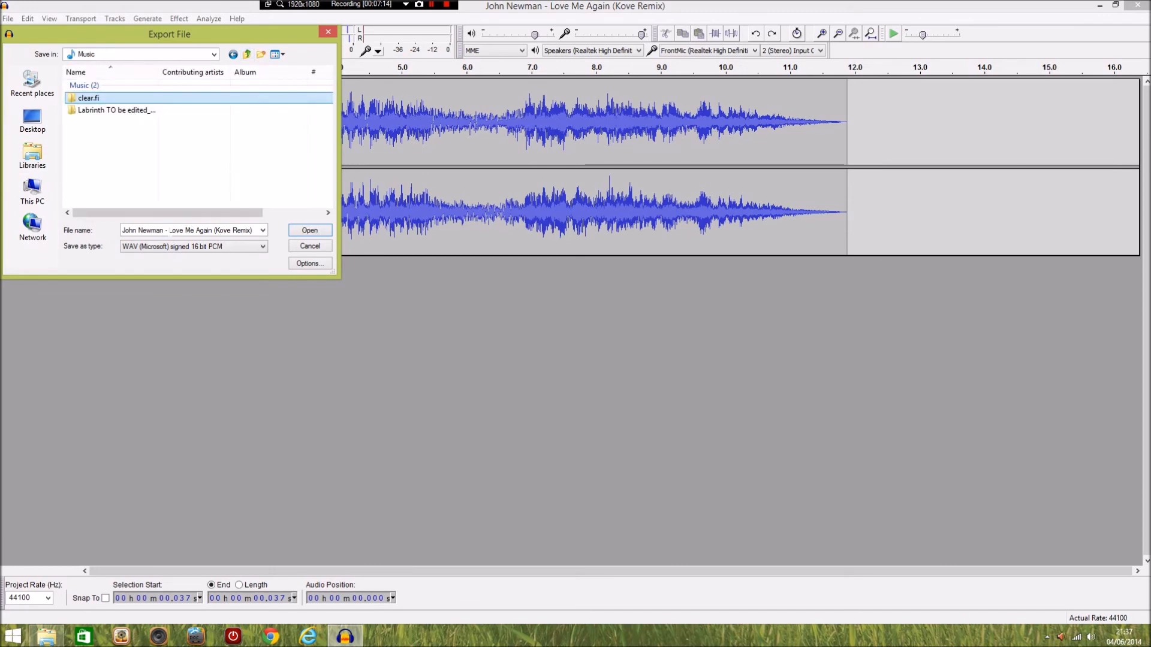
# Name the export file "My edited for my ict tutorial" and save it.
pyautogui.click(128, 230)
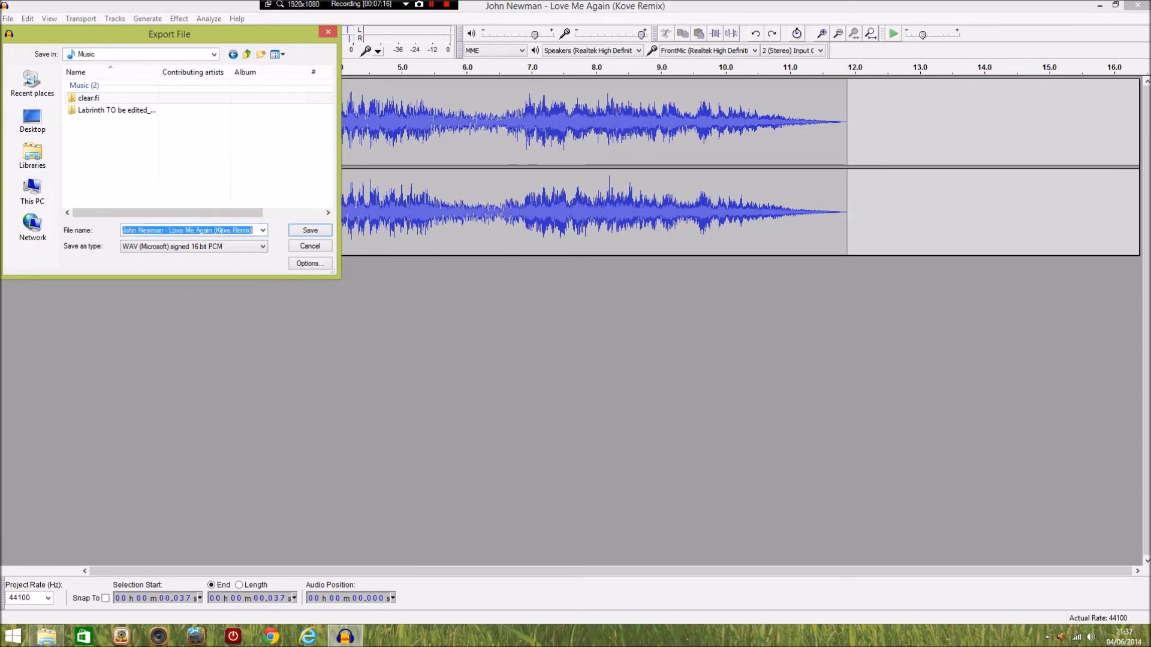
pyautogui.write('My edited fo')
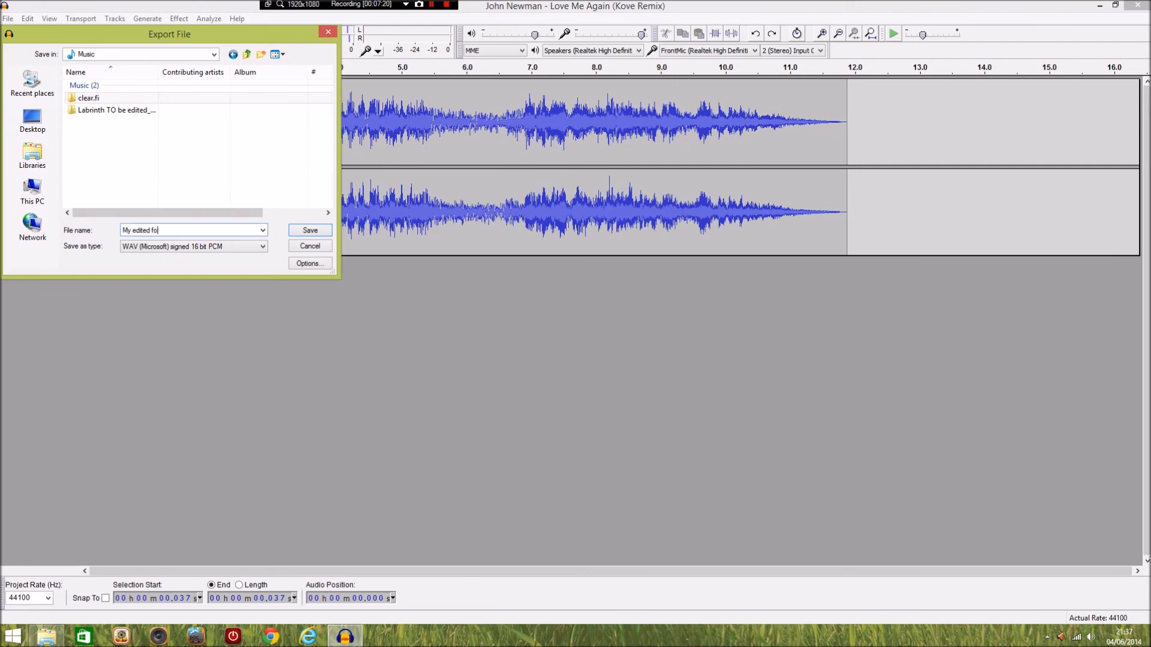
pyautogui.write('r my ict tutorial')
pyautogui.click(312, 230)
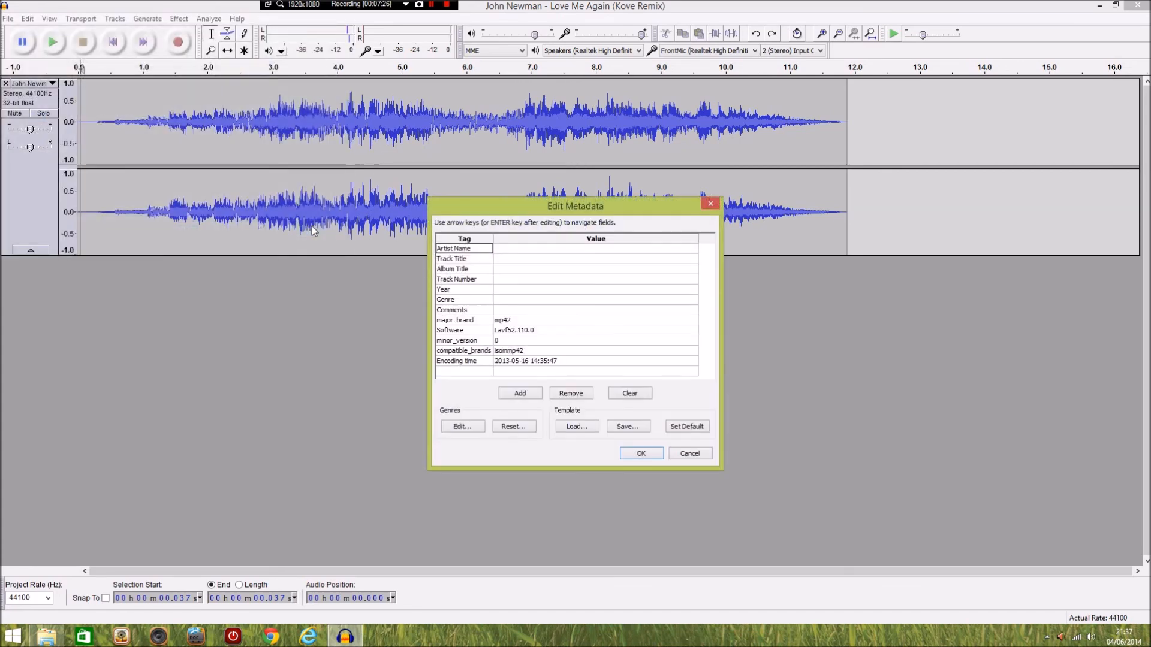
# Look through the metadata tags from Track Title to Comments, leave them blank, and accept the metadata to finish the export.
pyautogui.click(473, 260)
pyautogui.click(476, 269)
pyautogui.click(478, 281)
pyautogui.click(471, 292)
pyautogui.click(471, 302)
pyautogui.click(473, 312)
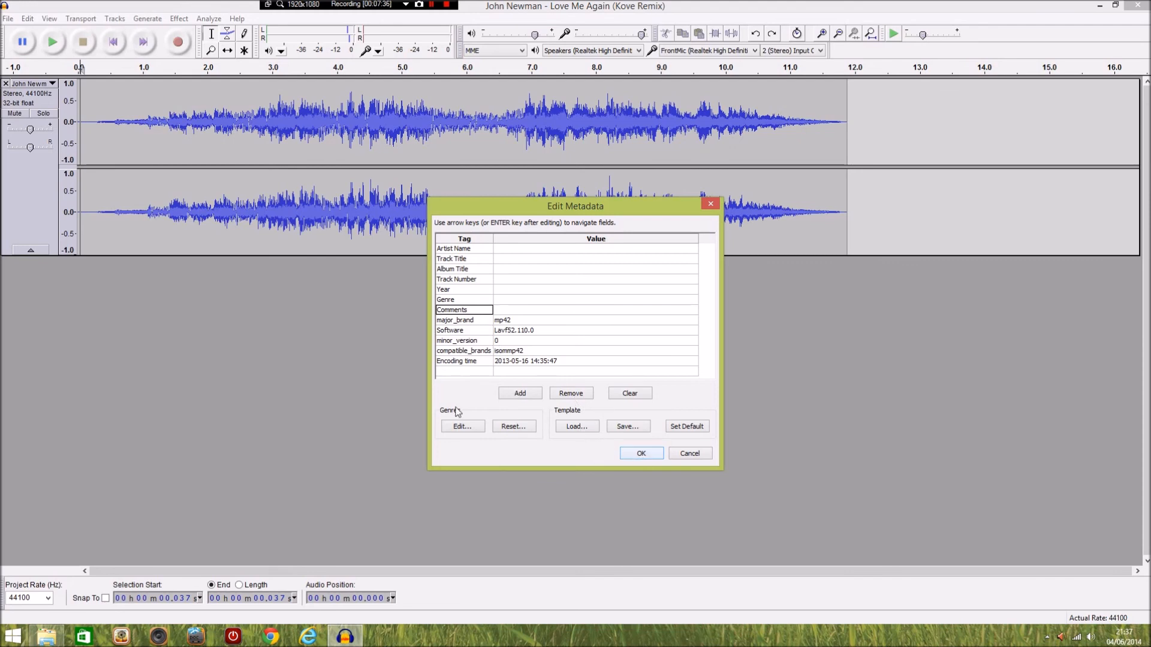
pyautogui.click(639, 456)
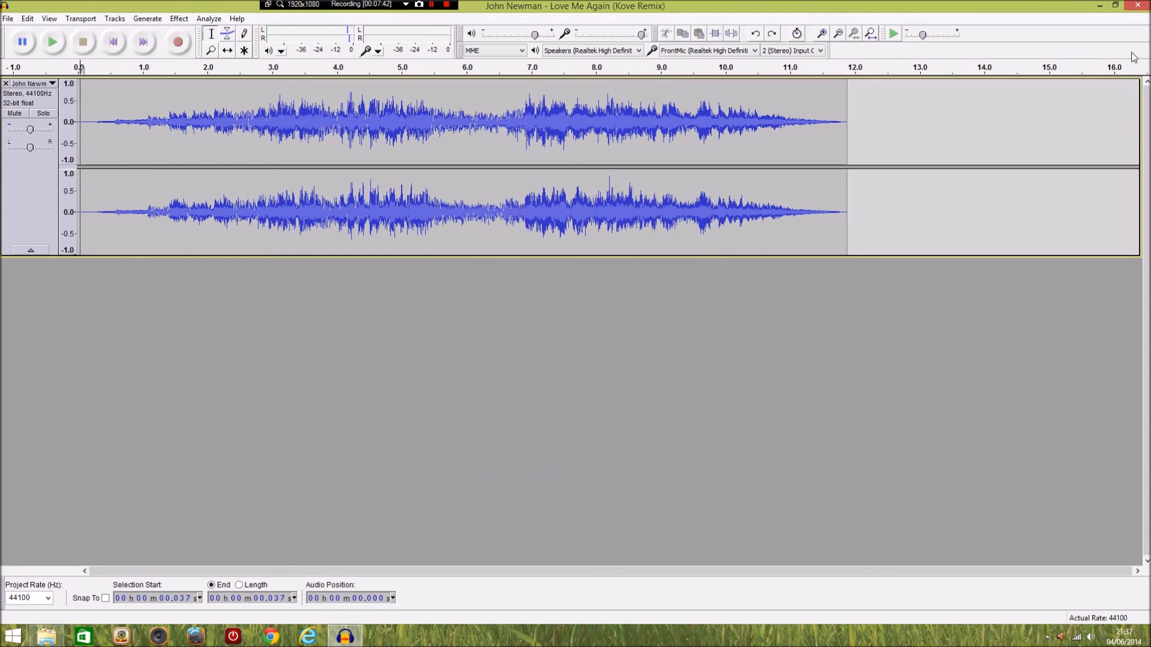
# Minimize the audio editor and go to the Music folder in File Explorer.
pyautogui.click(1102, 6)
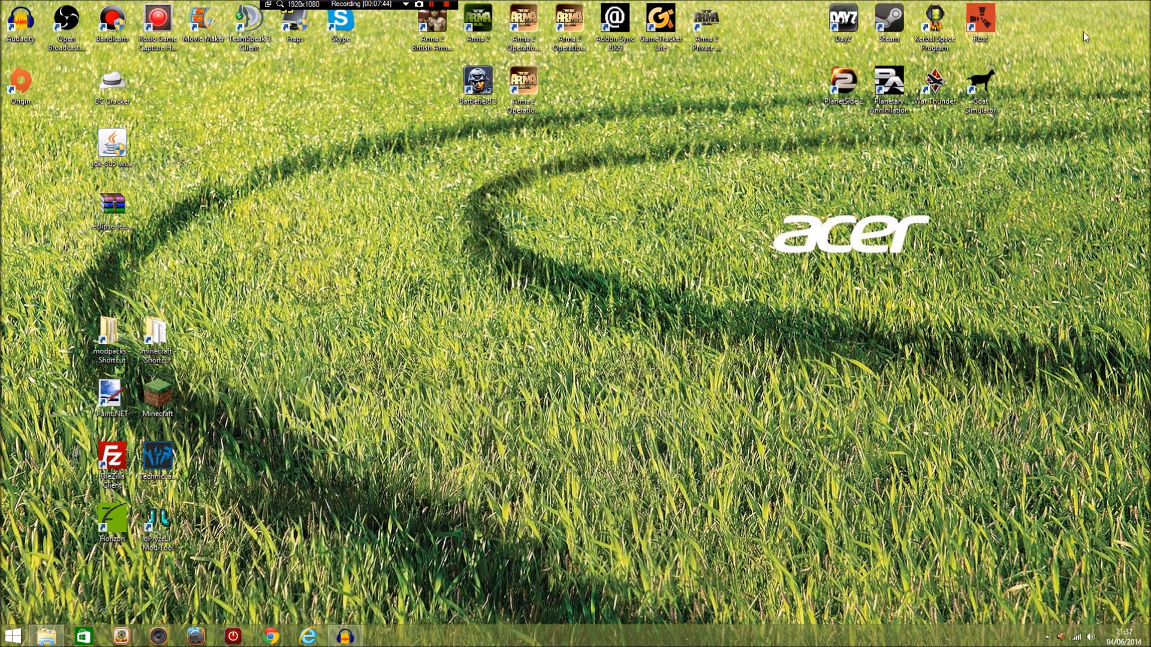
pyautogui.click(46, 636)
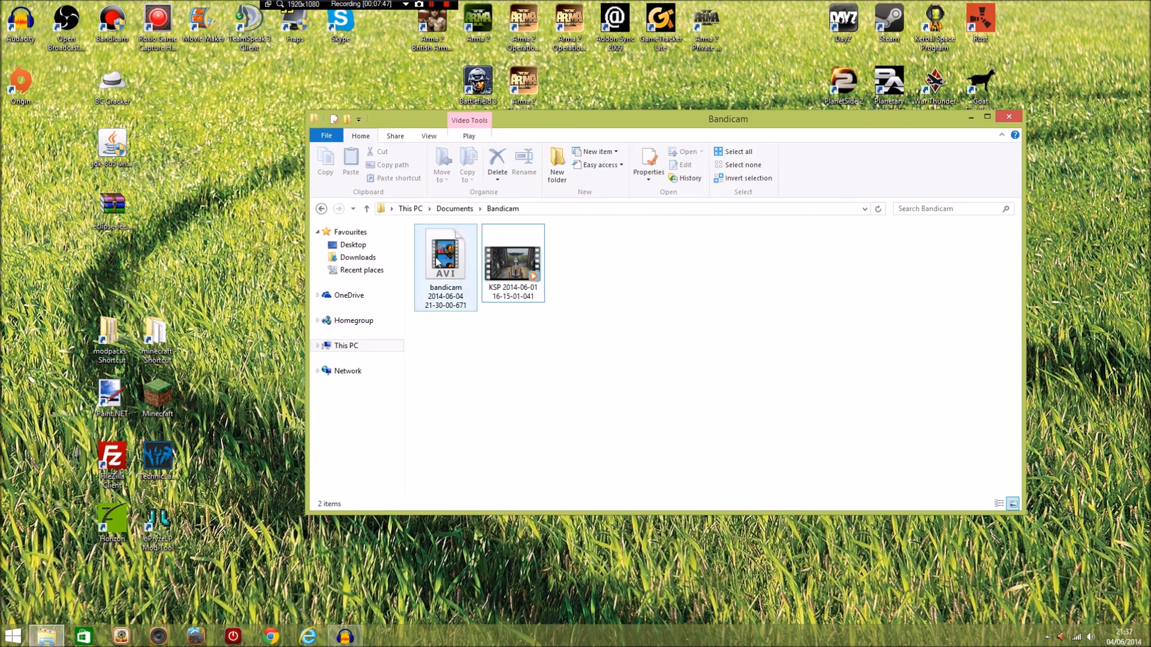
pyautogui.click(322, 209)
pyautogui.click(321, 209)
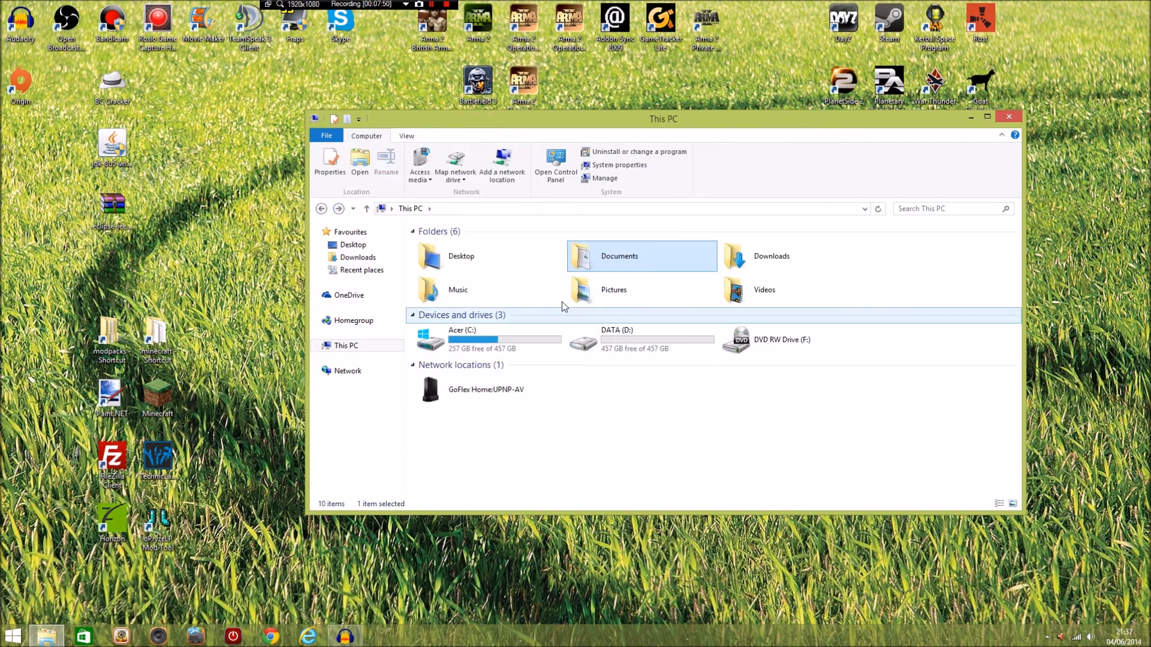
pyautogui.doubleClick(501, 291)
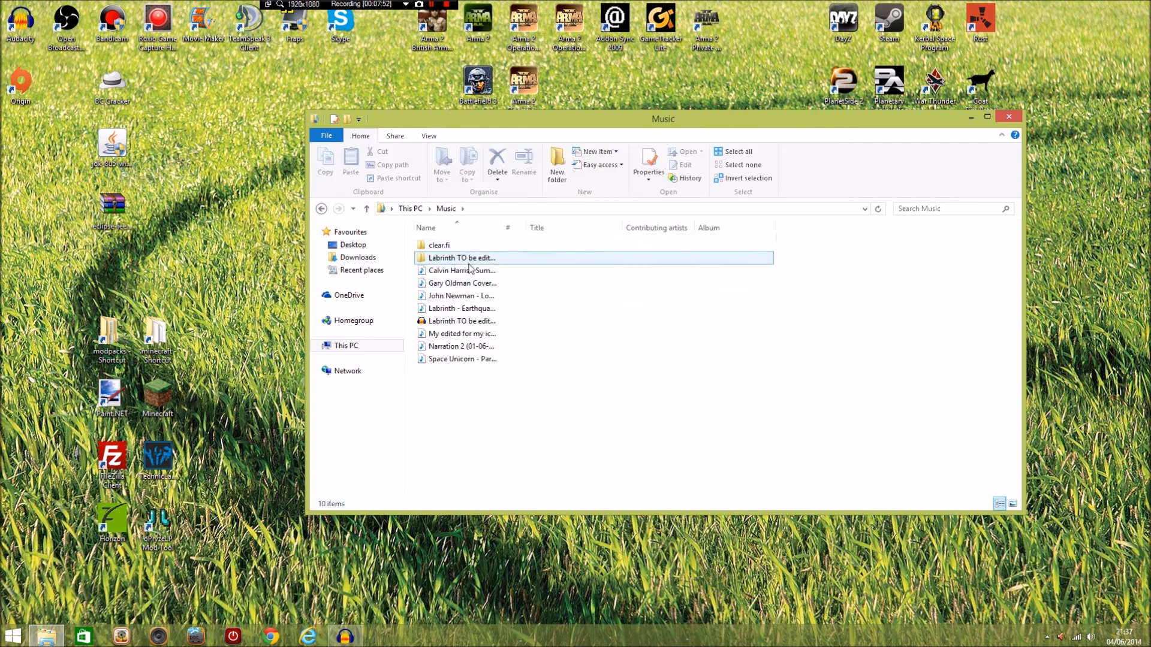
# Play the exported "My edited for my ict tutorial" file in the media player and move the player window over the Music folder.
pyautogui.click(465, 337)
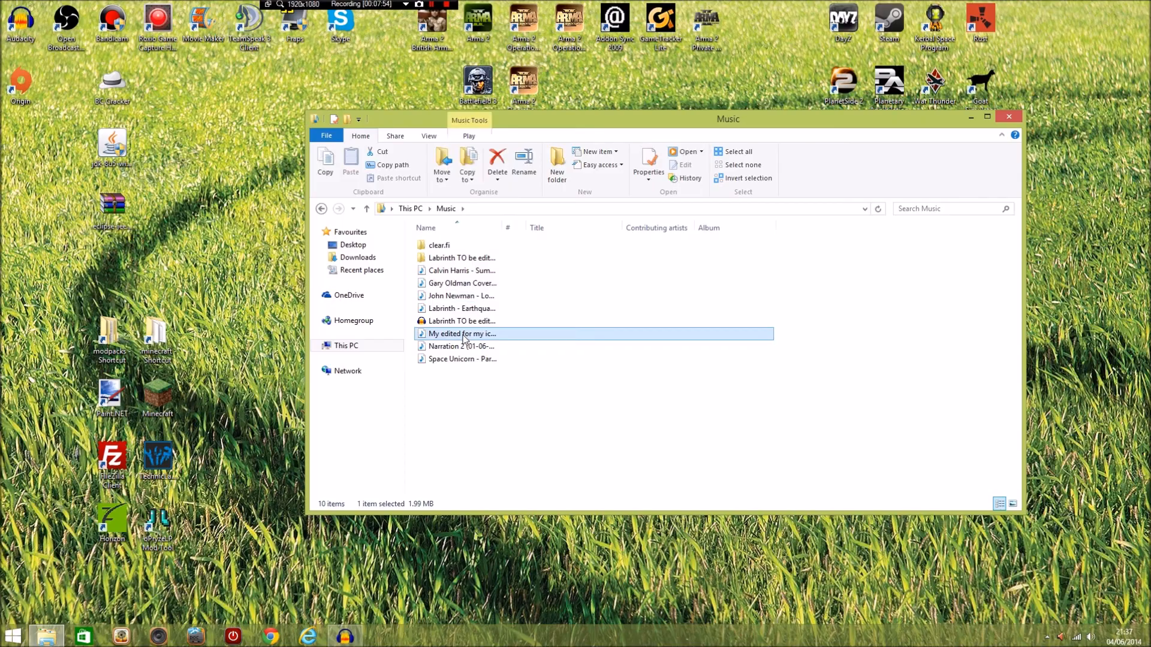
pyautogui.doubleClick(465, 337)
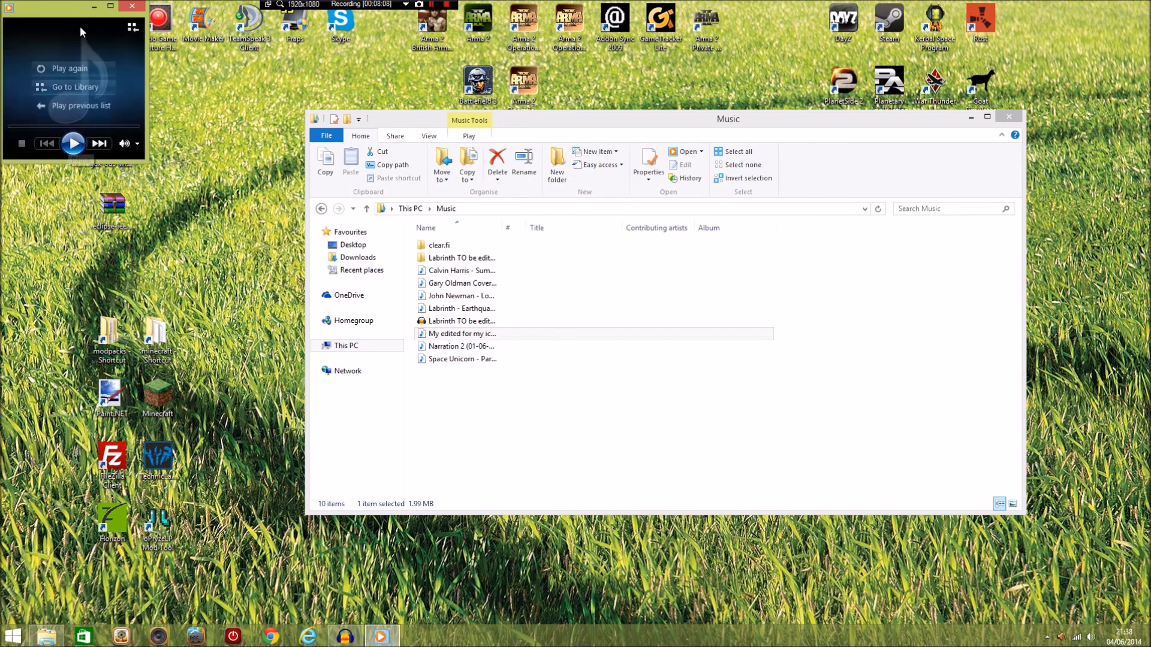
pyautogui.moveTo(72, 13); pyautogui.dragTo(639, 274)
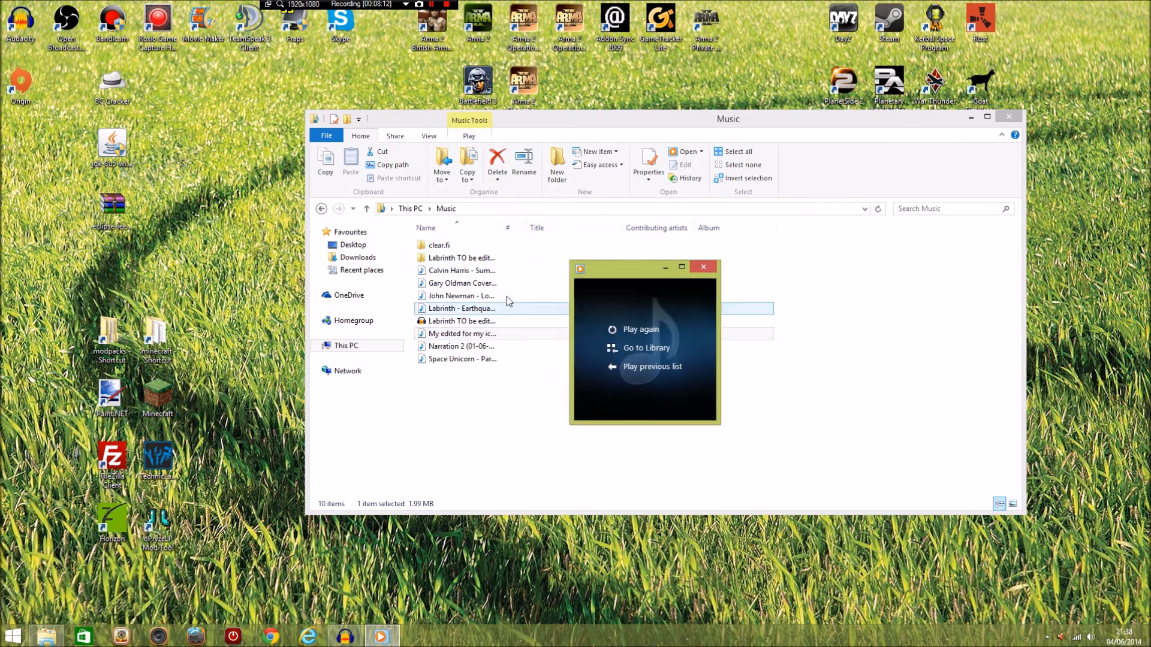
pyautogui.moveTo(631, 274); pyautogui.dragTo(568, 233)
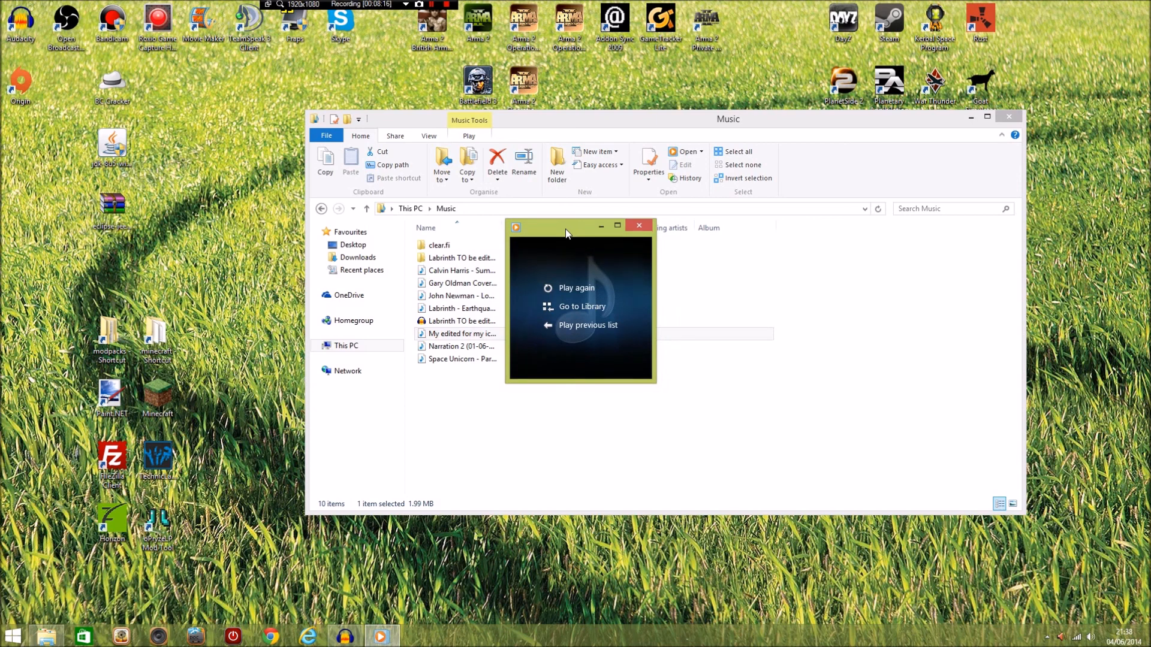